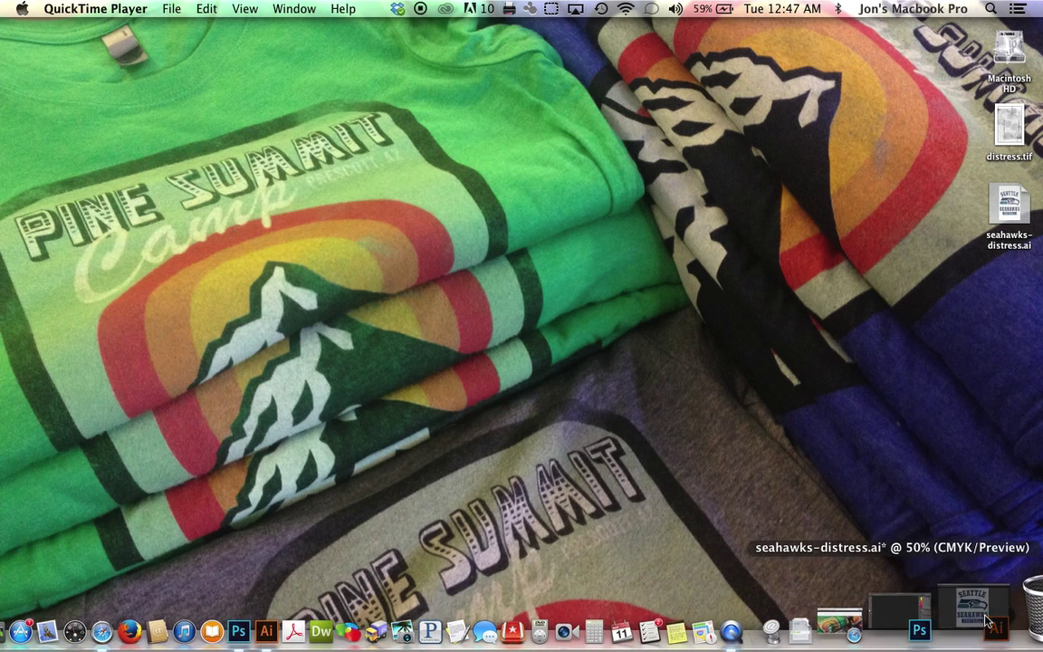
Step: Switch to Illustrator and copy all of the Seahawks artwork in seahawks-distress.ai
click(926, 632)
key(super+z)
key(super+shift+a)
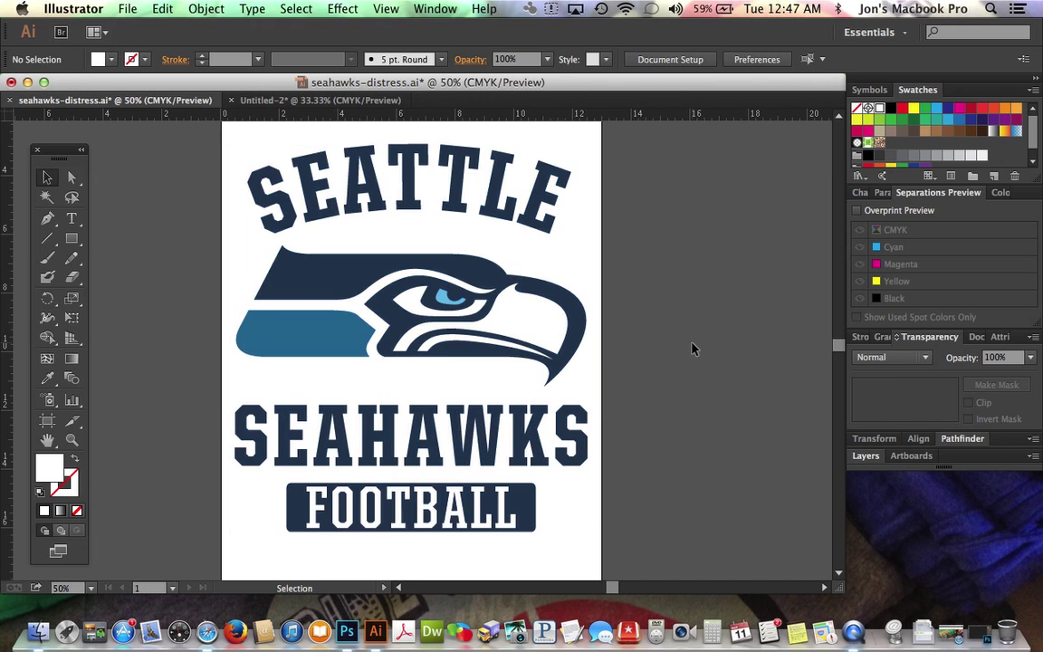
key(super+shift+z)
key(super+z)
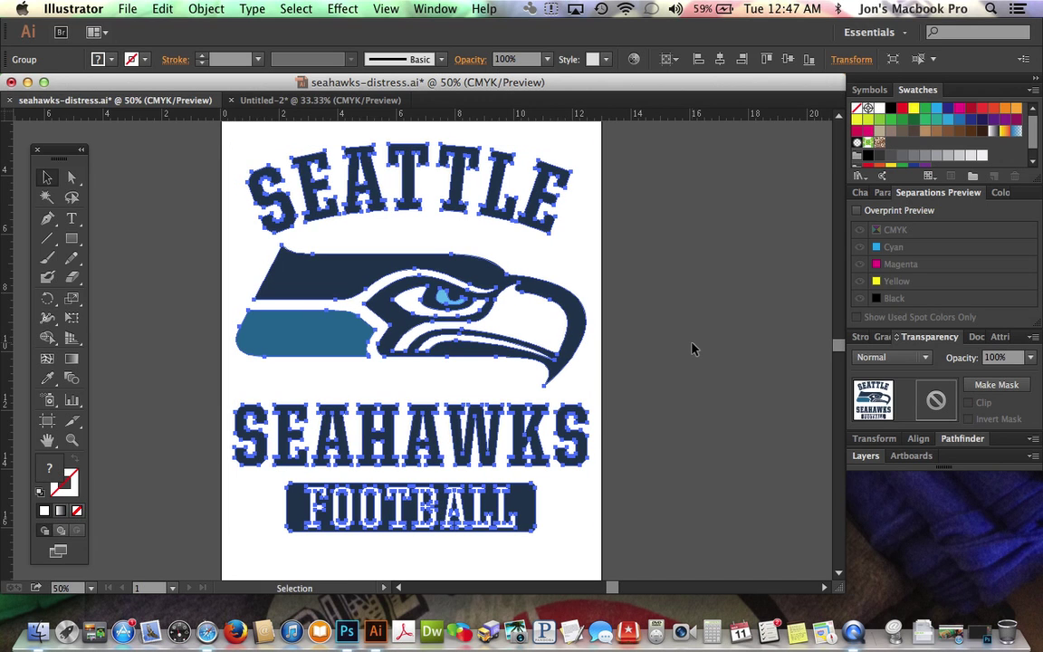
key(super+shift+z)
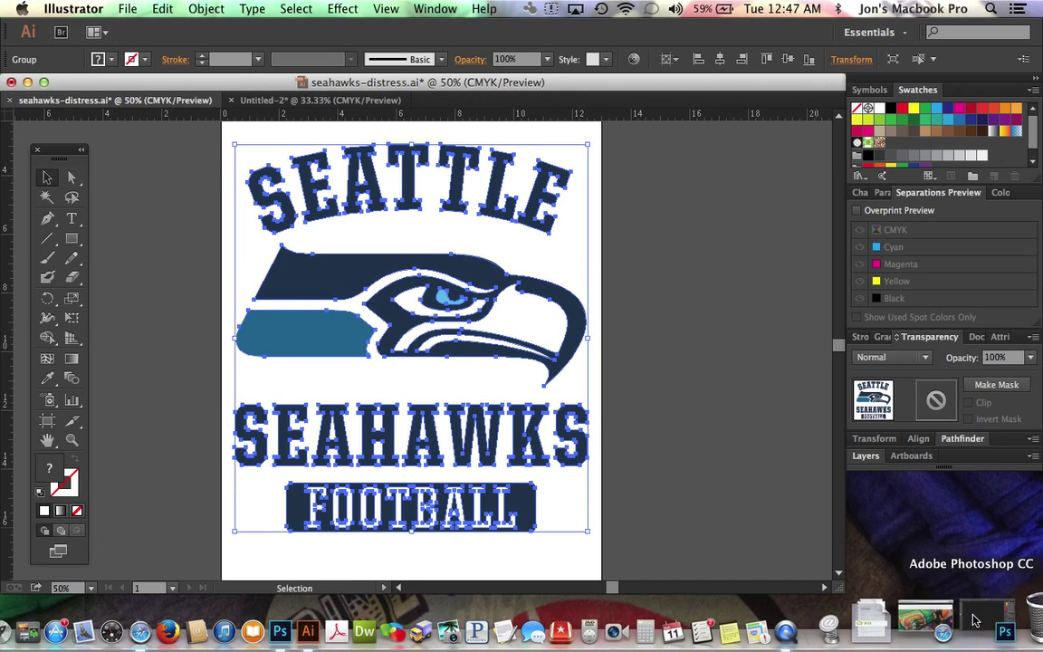
Step: Minimize the Illustrator document, switch to Photoshop and create a new document 13 inches wide by 19 inches high
key(super+m)
click(757, 521)
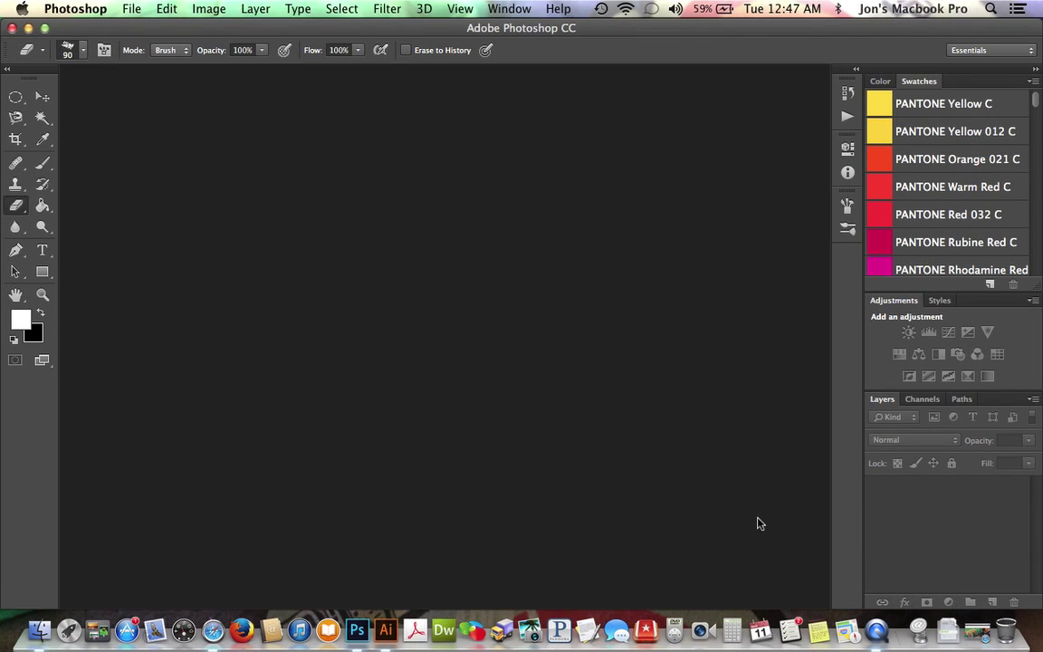
key(super+n)
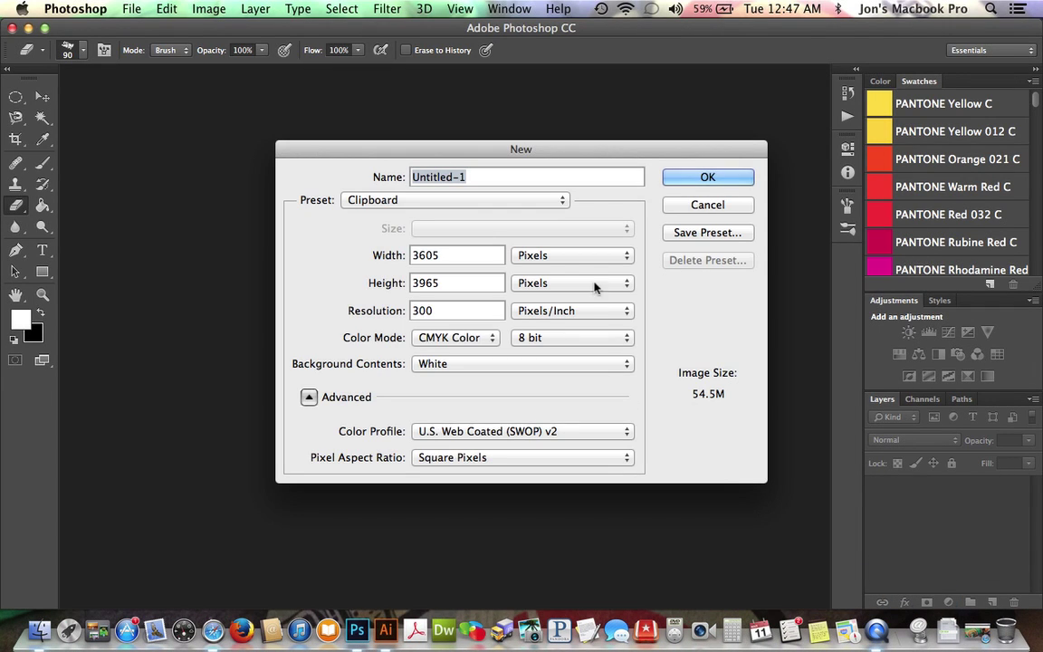
click(570, 257)
click(543, 270)
double_click(435, 255)
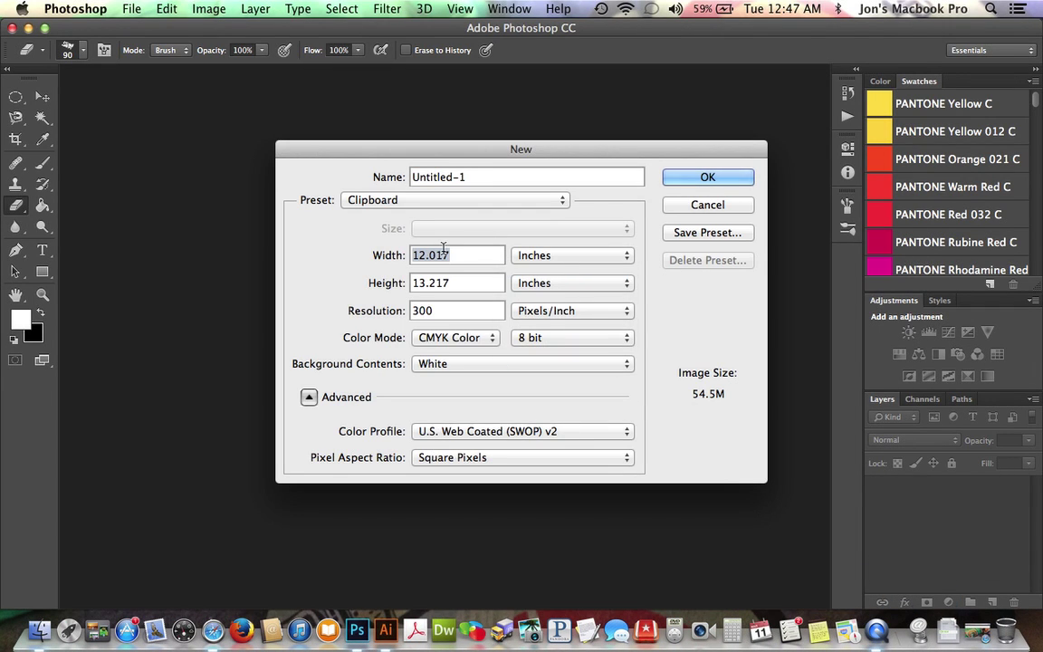
text(13)
key(Tab)
text(19)
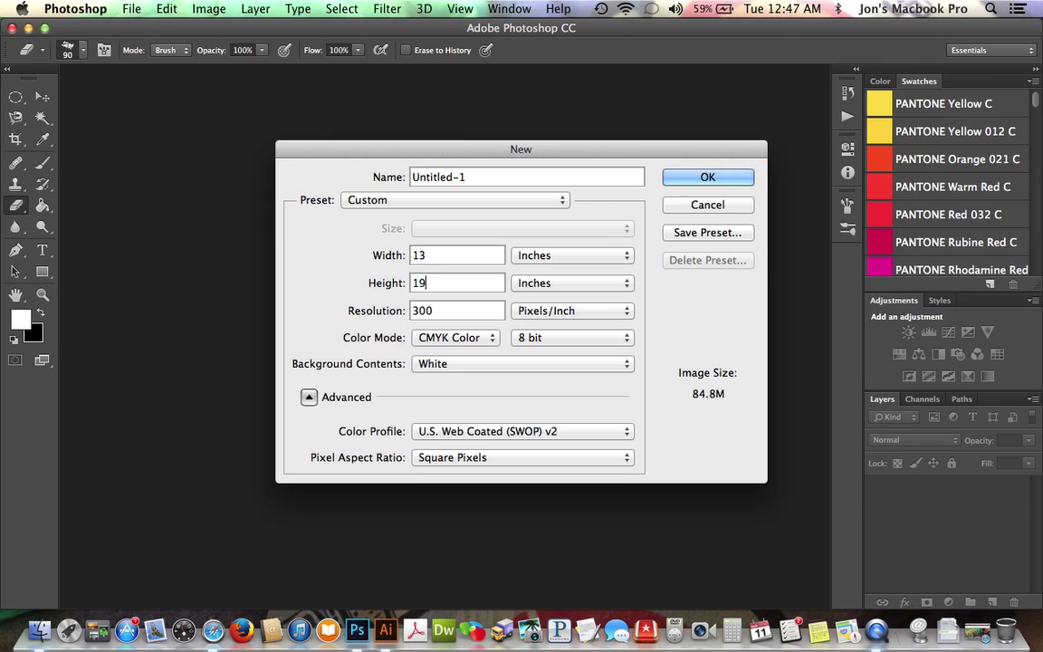
key(Return)
Step: Paste the copied artwork as a Smart Object and commit its placement
key(super+v)
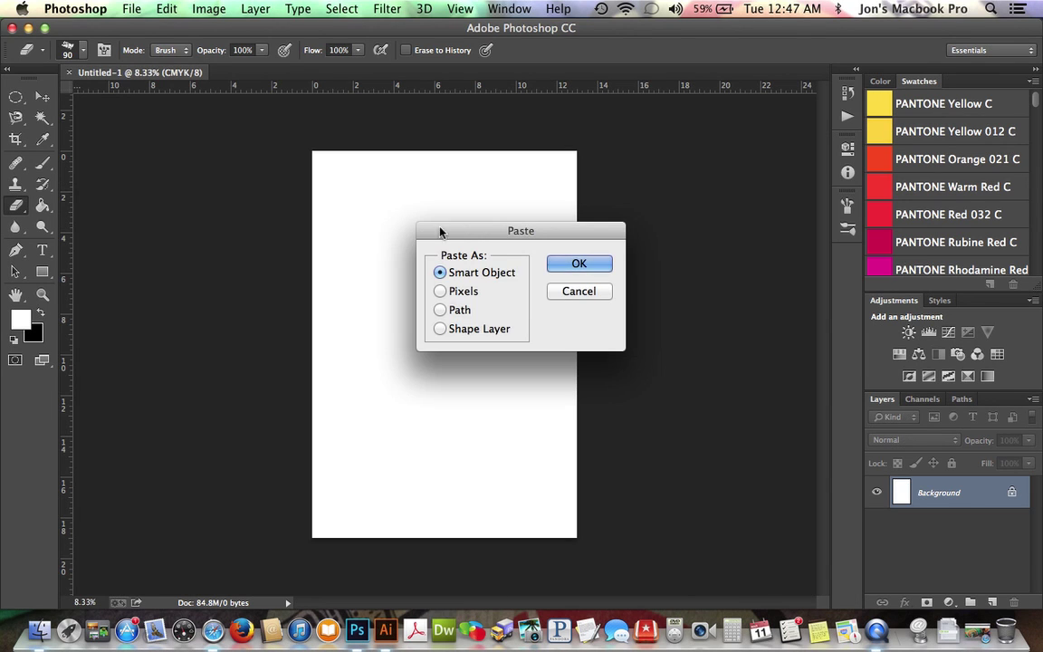
click(561, 263)
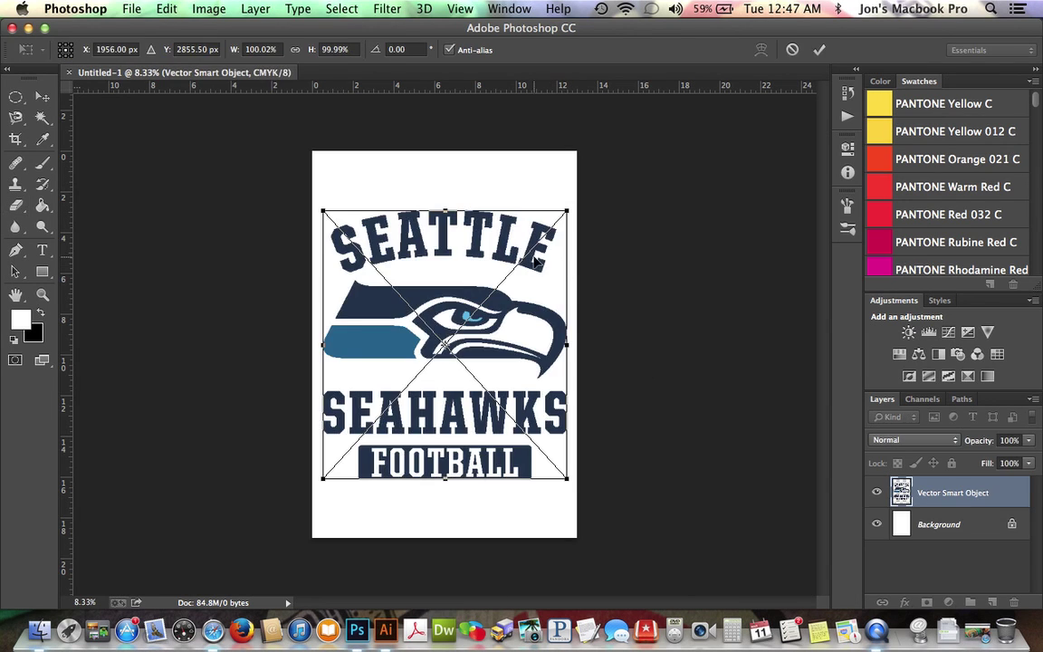
key(Return)
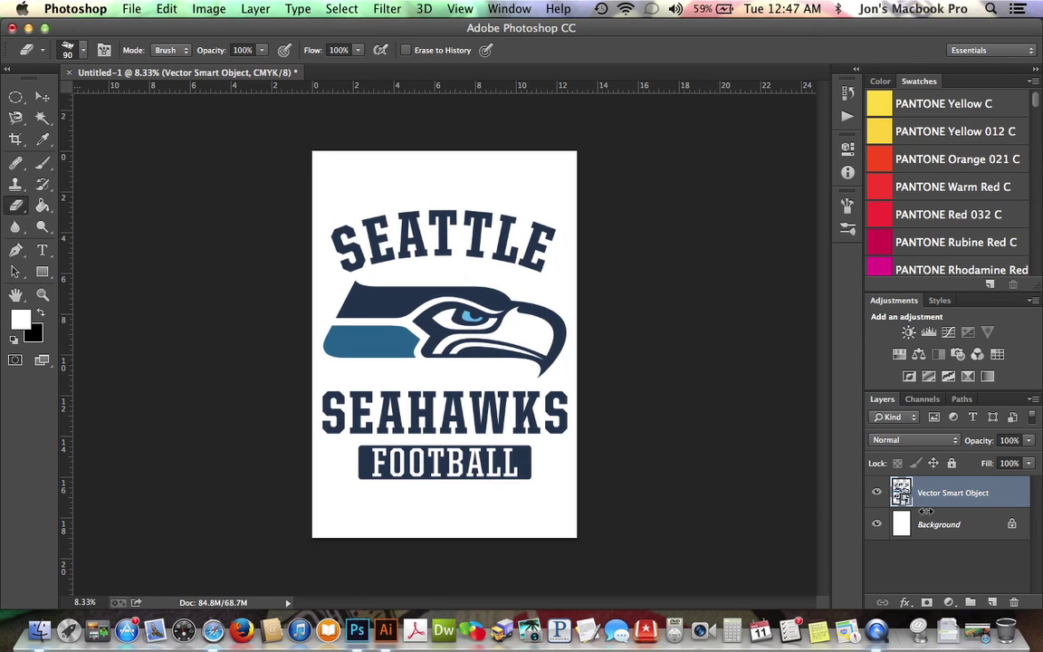
Step: Add a new layer above the Smart Object and name it Distressing
click(993, 600)
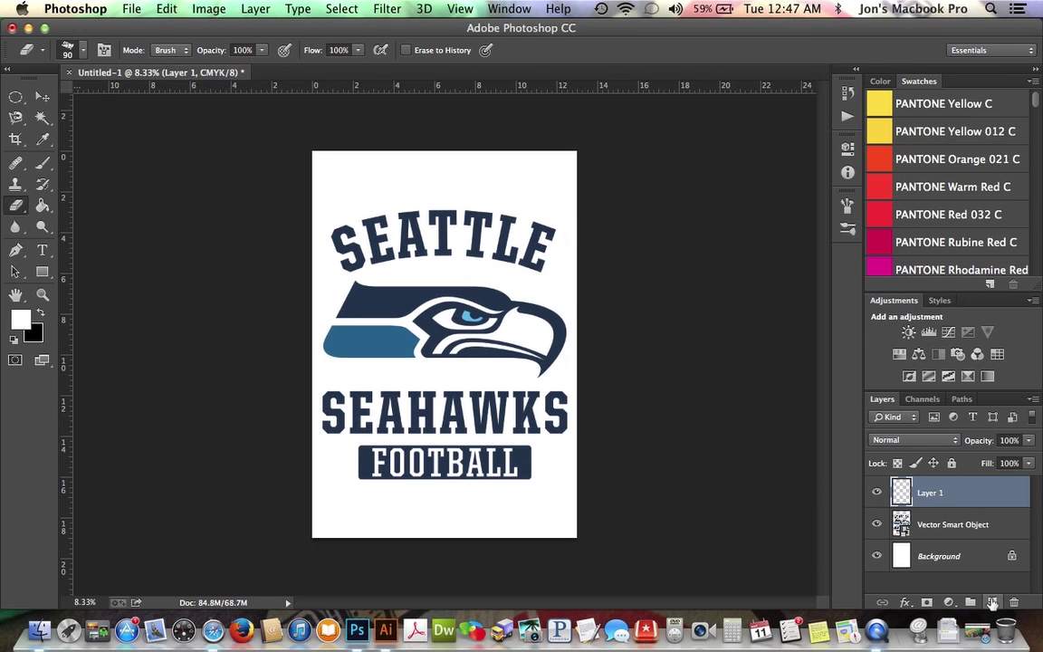
double_click(930, 492)
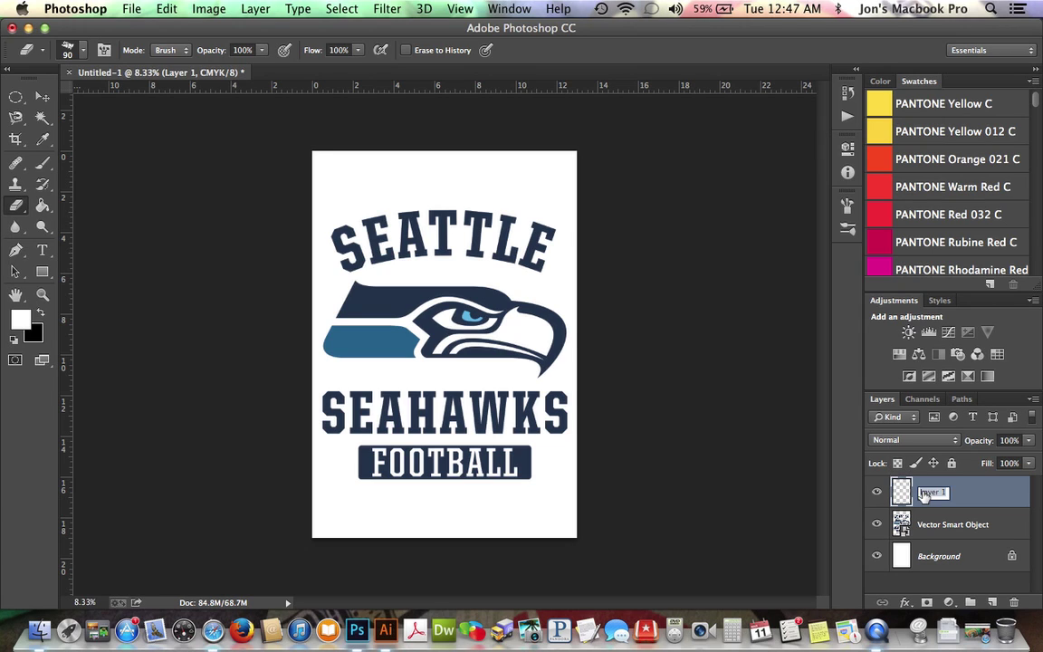
key(BackSpace)
text(Distressing)
key(Return)
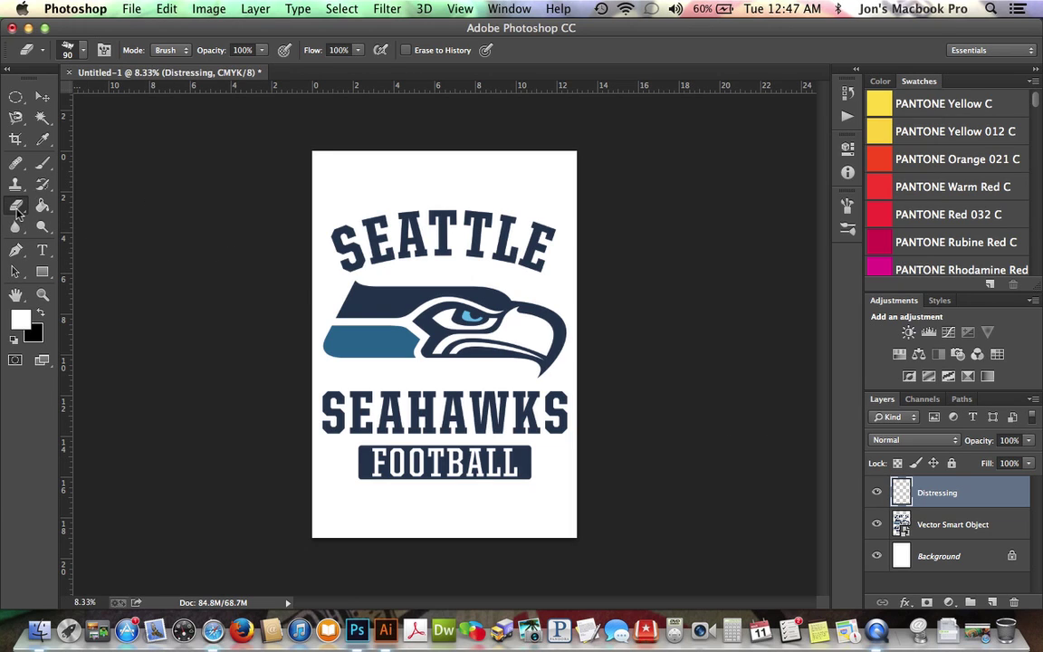
Step: Set up the Brush tool with the 849 px texture tip at a size of 2589 px and 62% opacity
click(41, 164)
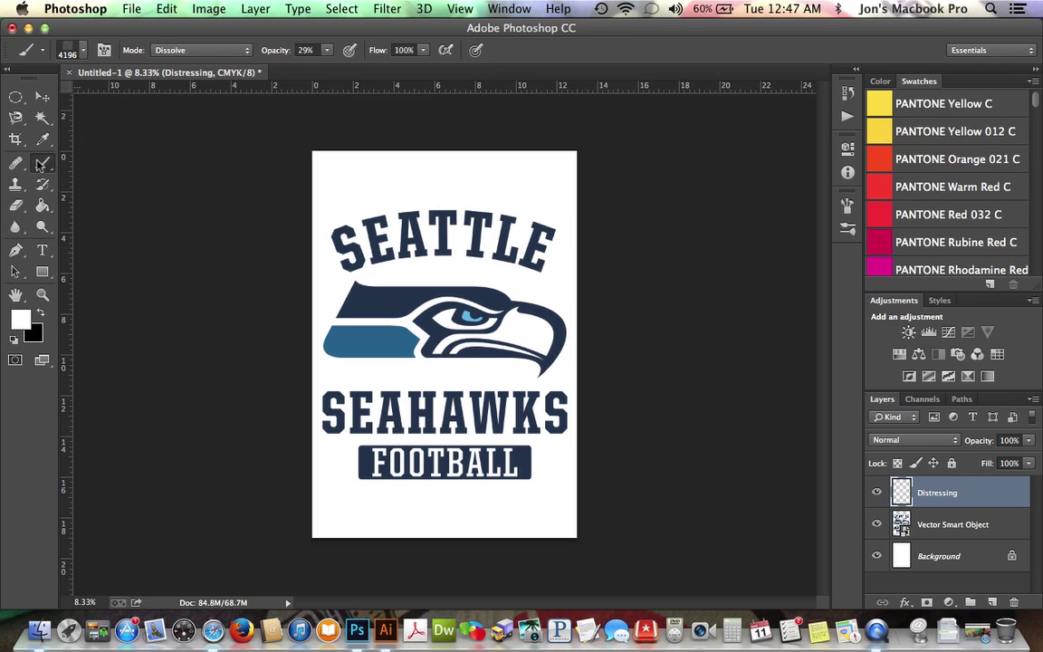
click(76, 52)
click(35, 200)
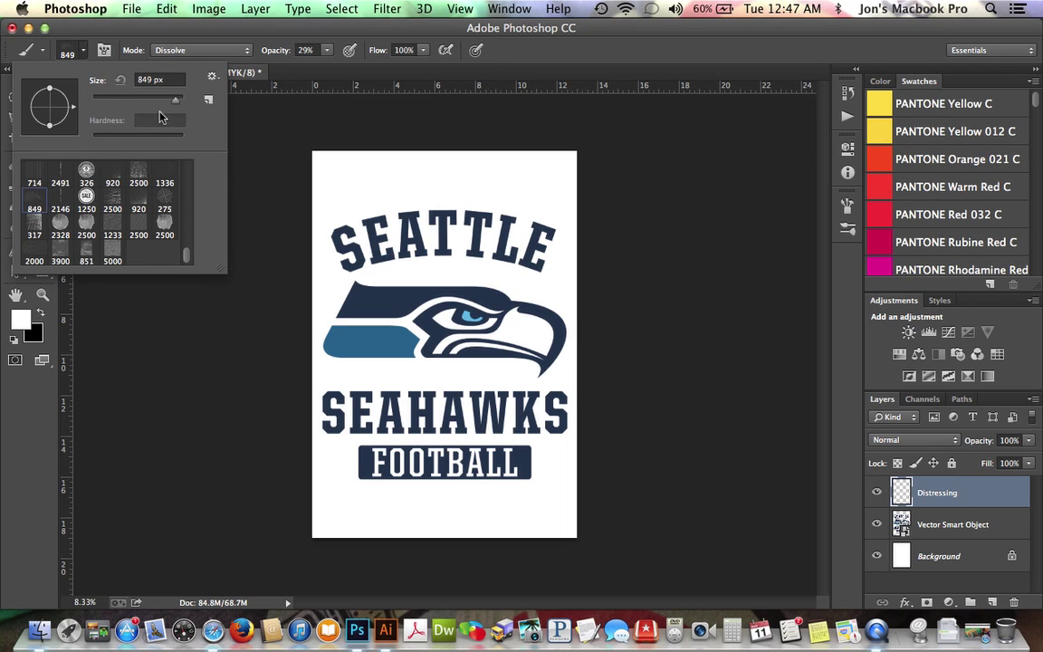
drag(178, 103, 172, 95)
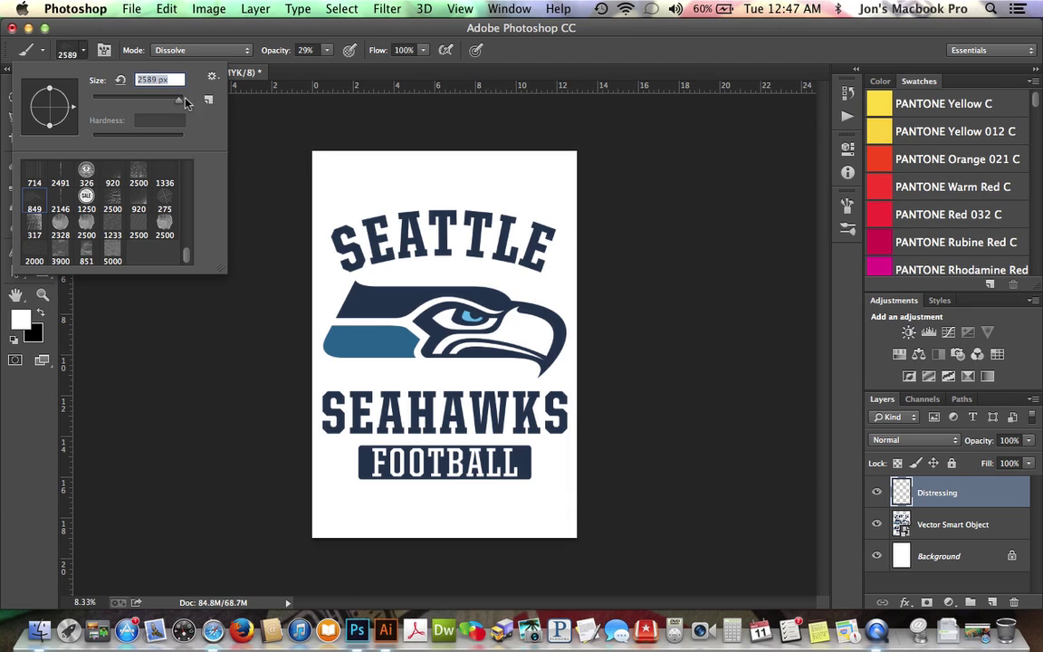
click(331, 52)
click(331, 51)
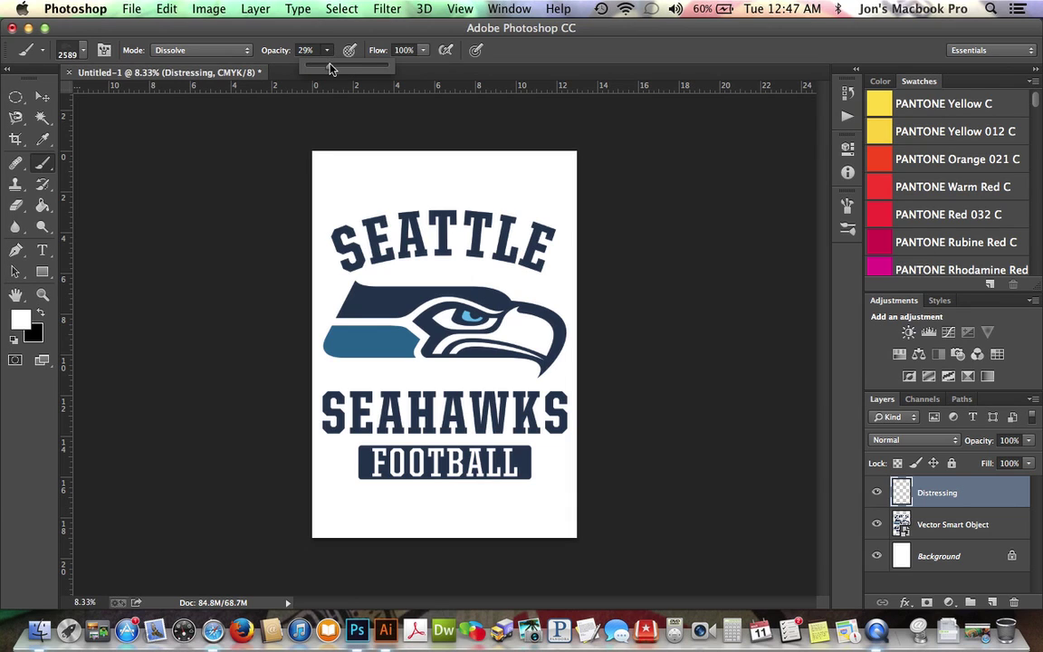
drag(331, 70, 357, 72)
Step: Stamp white texture over the hawk head and the SEATTLE, SEAHAWKS and FOOTBALL lettering on the Distressing layer
click(379, 293)
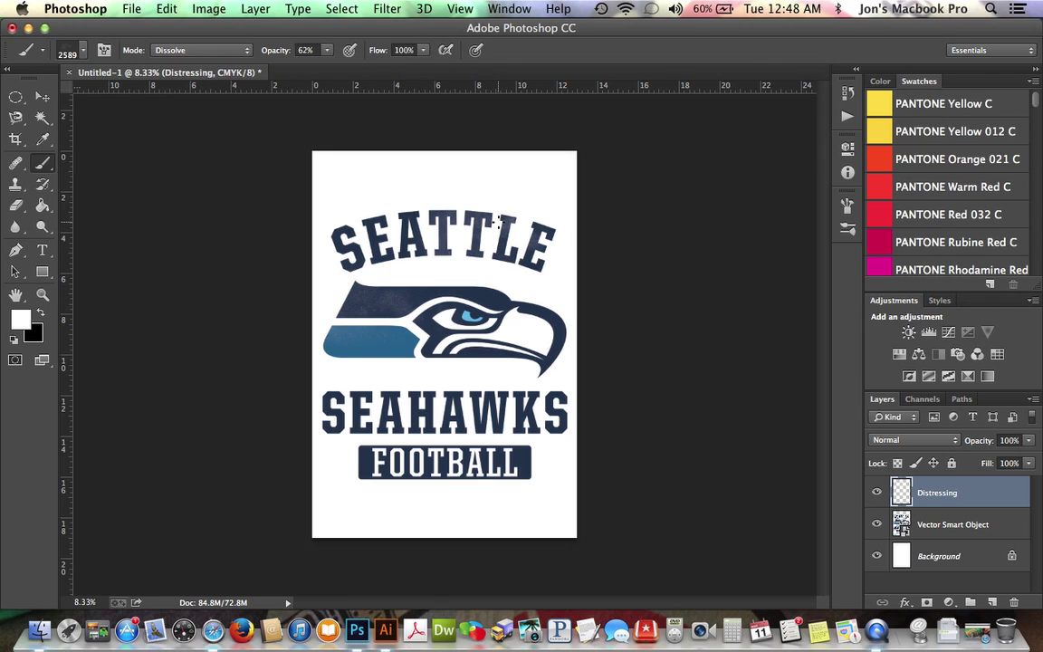
click(523, 419)
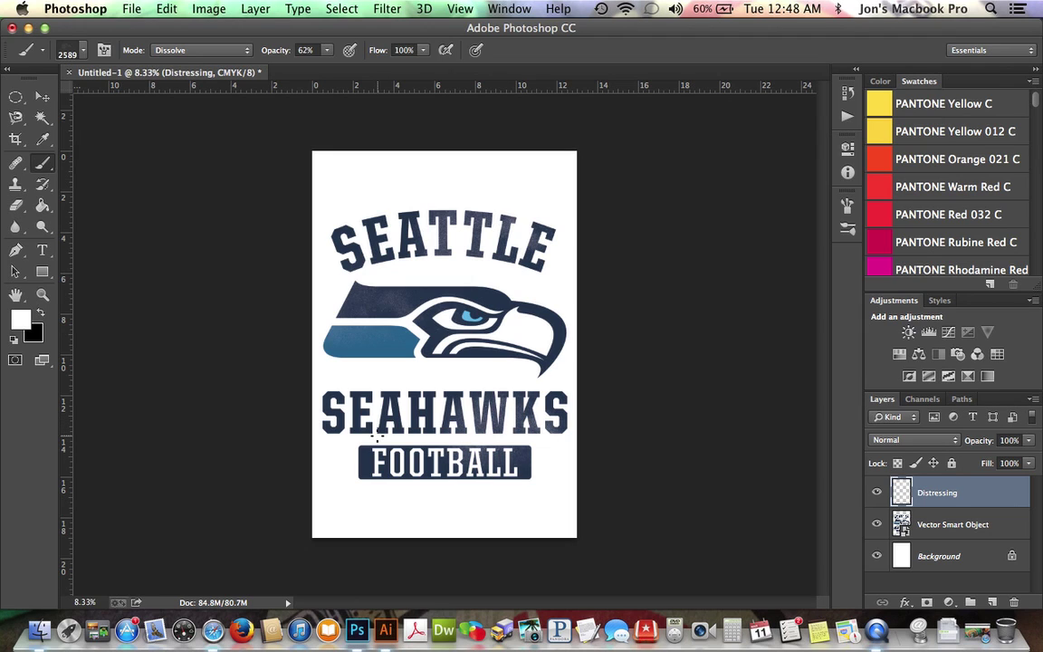
click(468, 356)
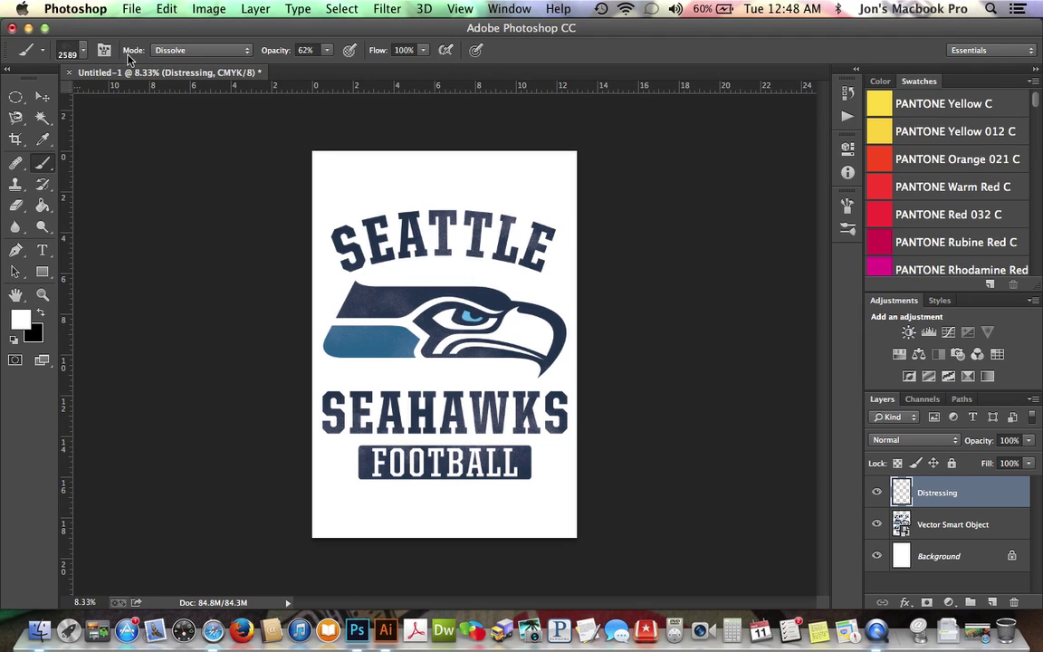
Step: Enlarge the texture brush to 3795 px, set its opacity to 80% and stamp it over the lower lettering
click(73, 47)
drag(133, 106, 163, 94)
drag(328, 56, 343, 67)
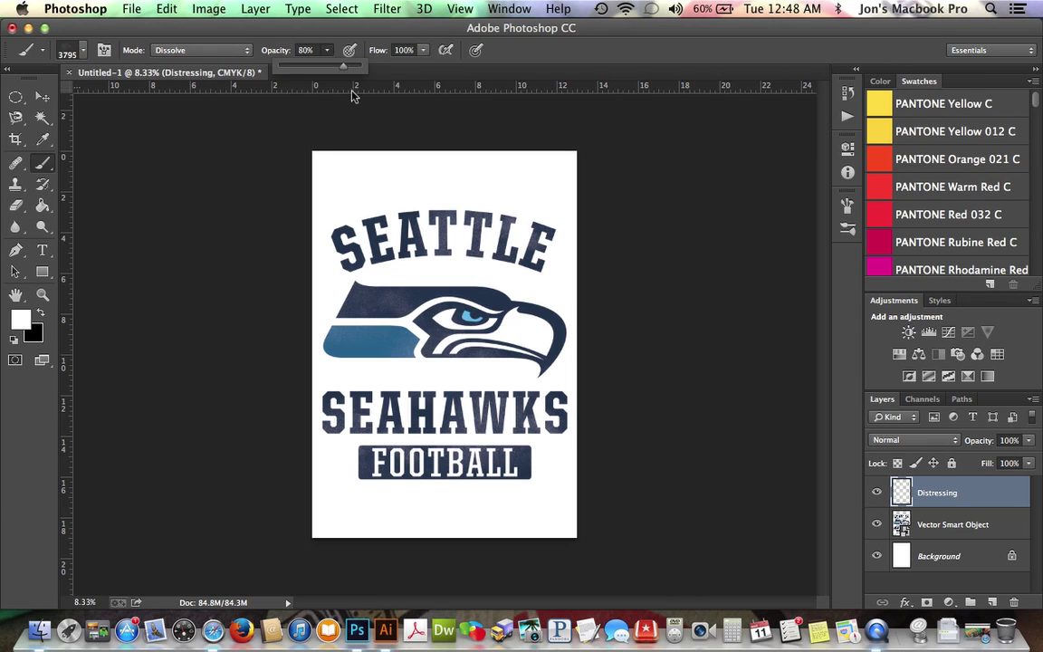
click(356, 440)
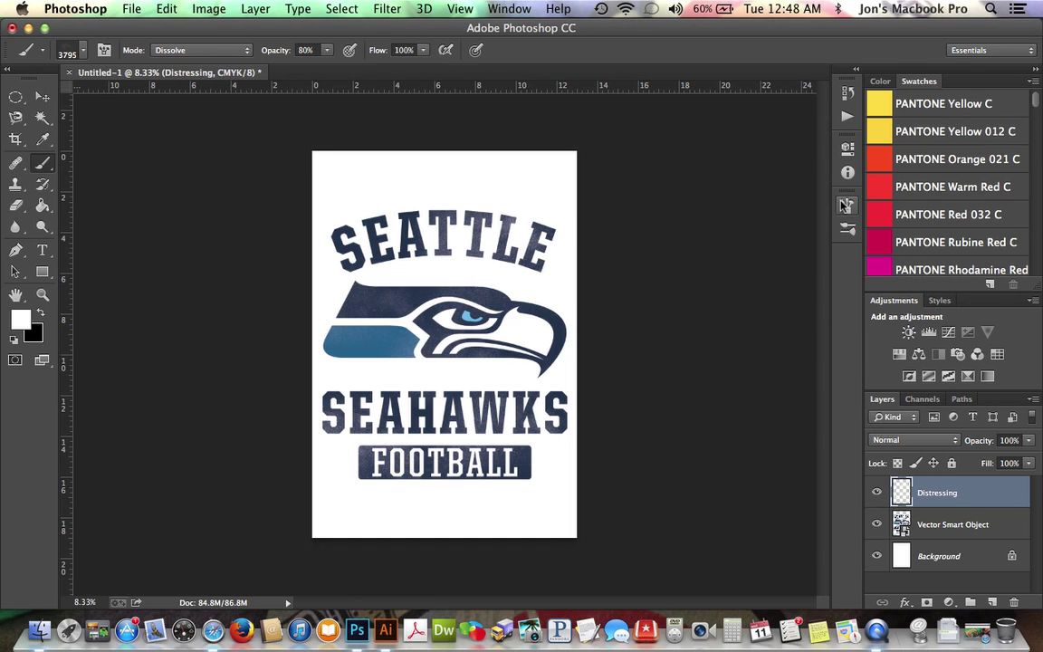
Step: Set the brush tip angle to 180° and stamp the texture over the hawk head and the FOOTBALL banner
key(F5)
click(715, 370)
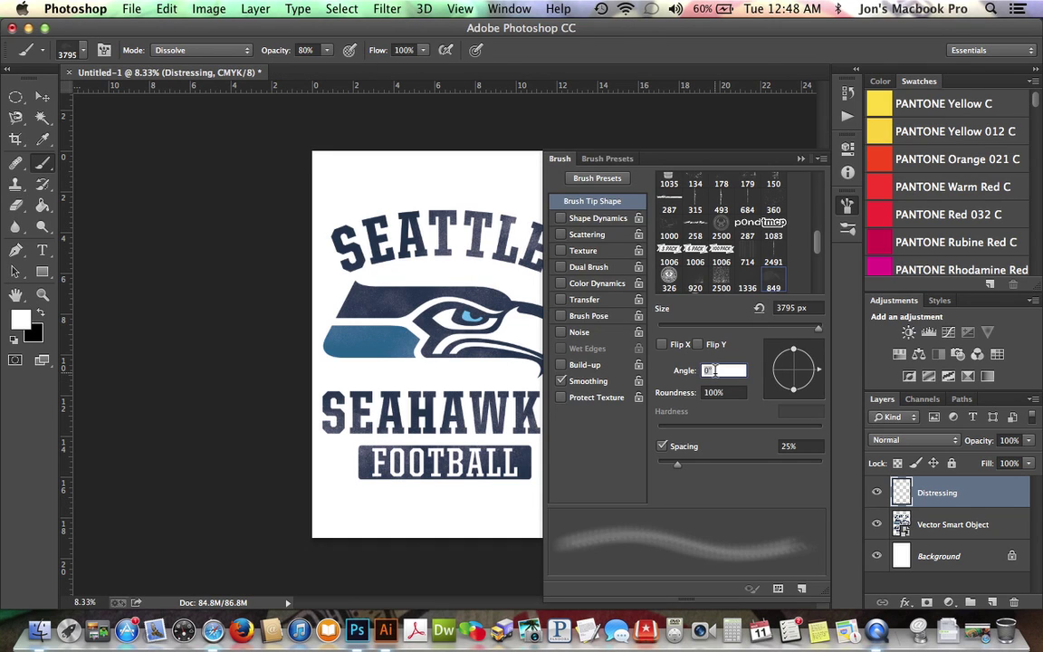
text(180)
key(Return)
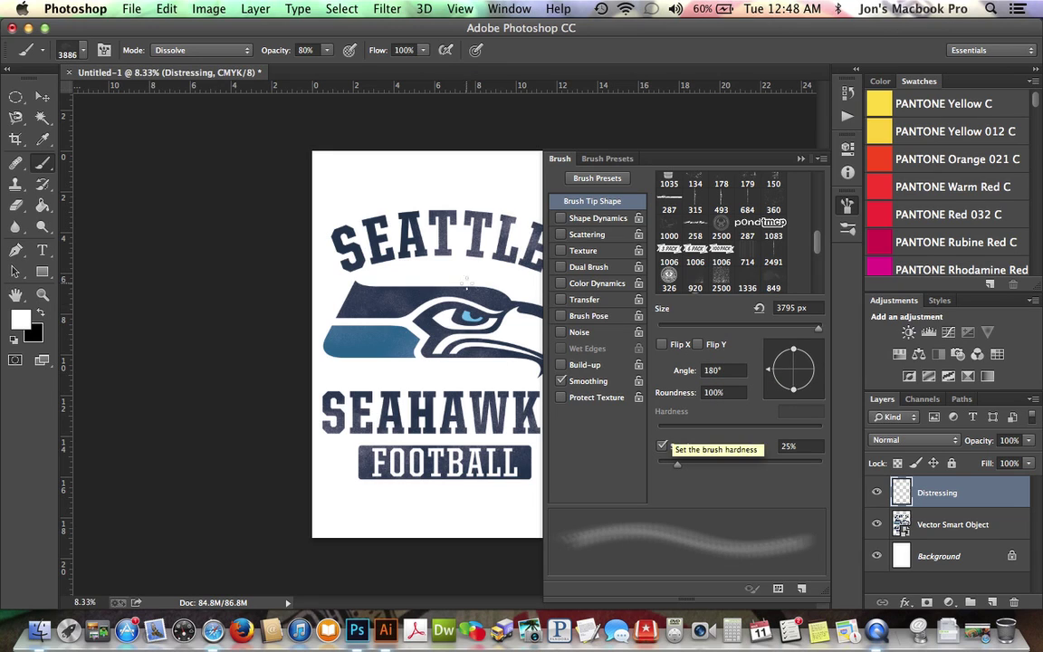
key(F5)
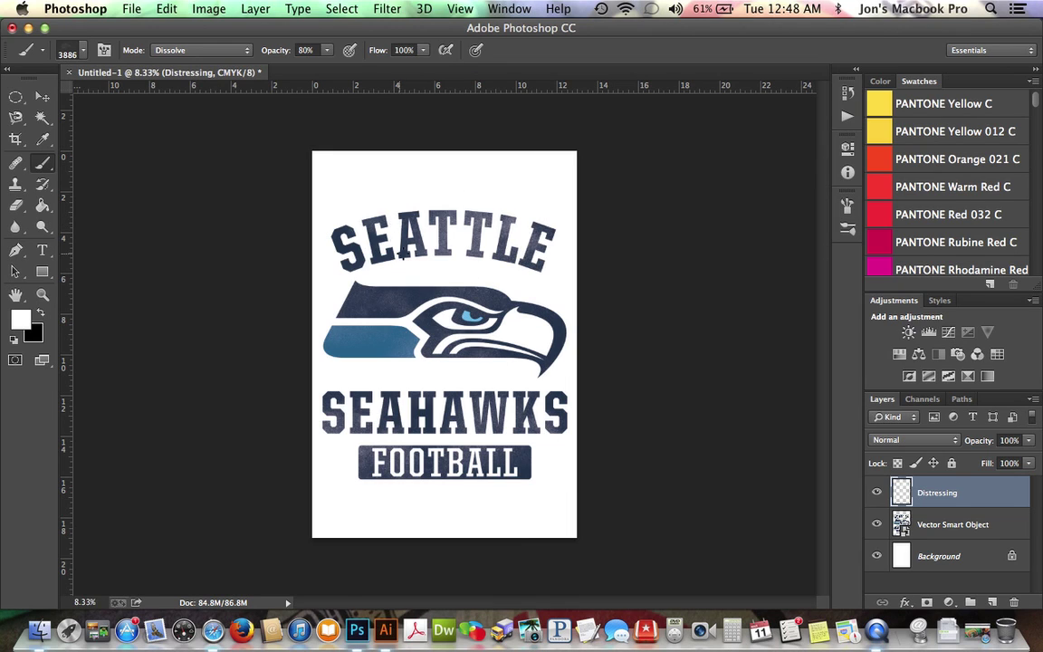
click(415, 304)
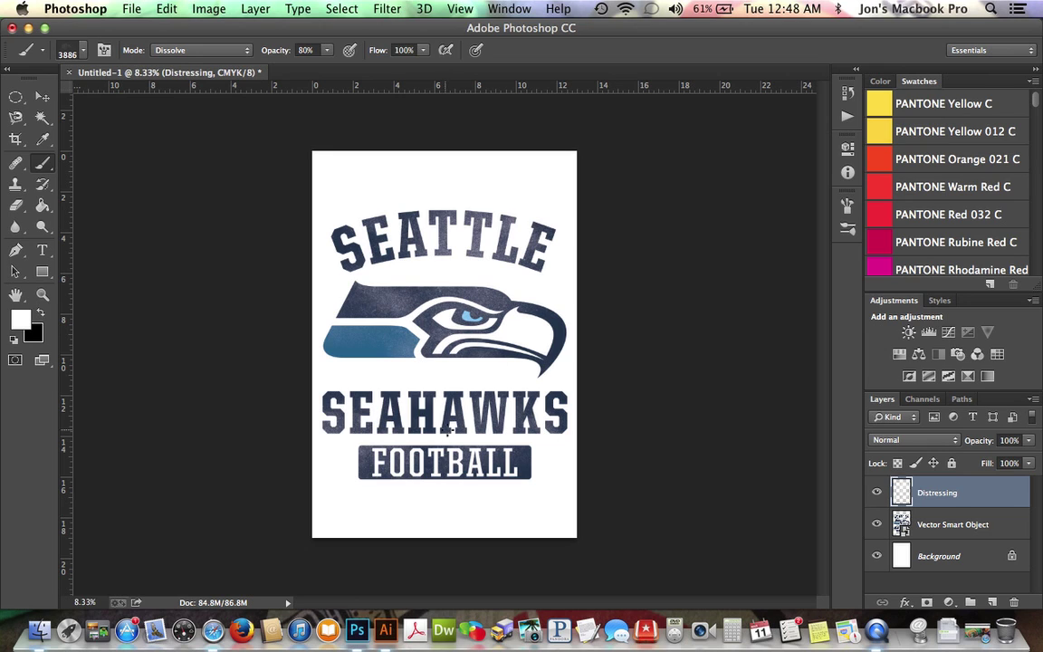
click(474, 485)
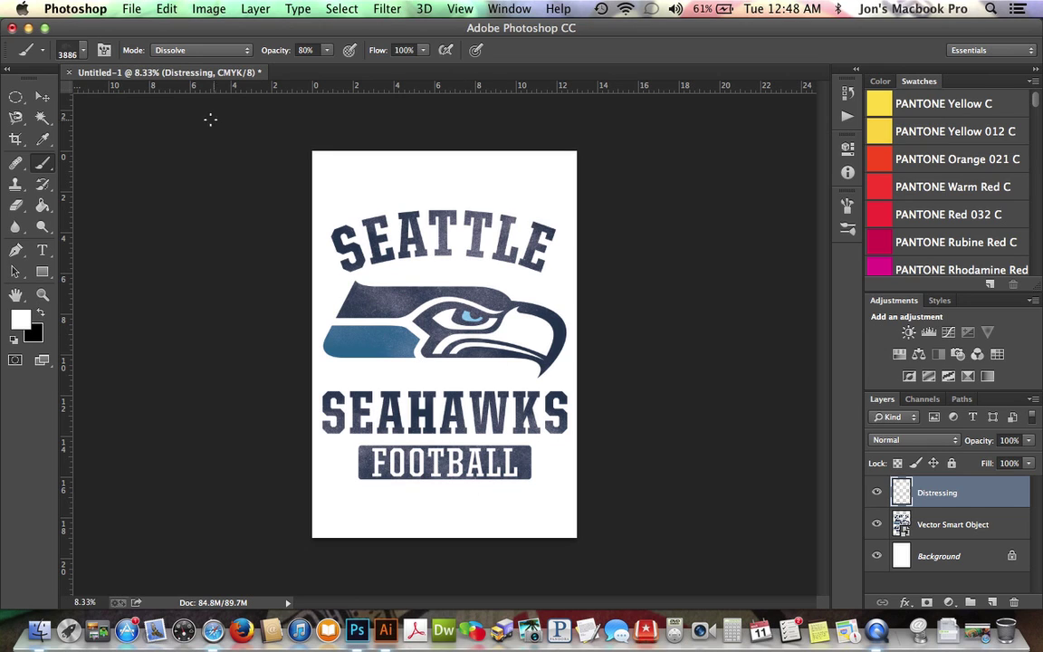
Step: Choose the 920 px splatter brush tip, enlarge it to 2589 px and stamp it over the lower part of the artwork
click(86, 54)
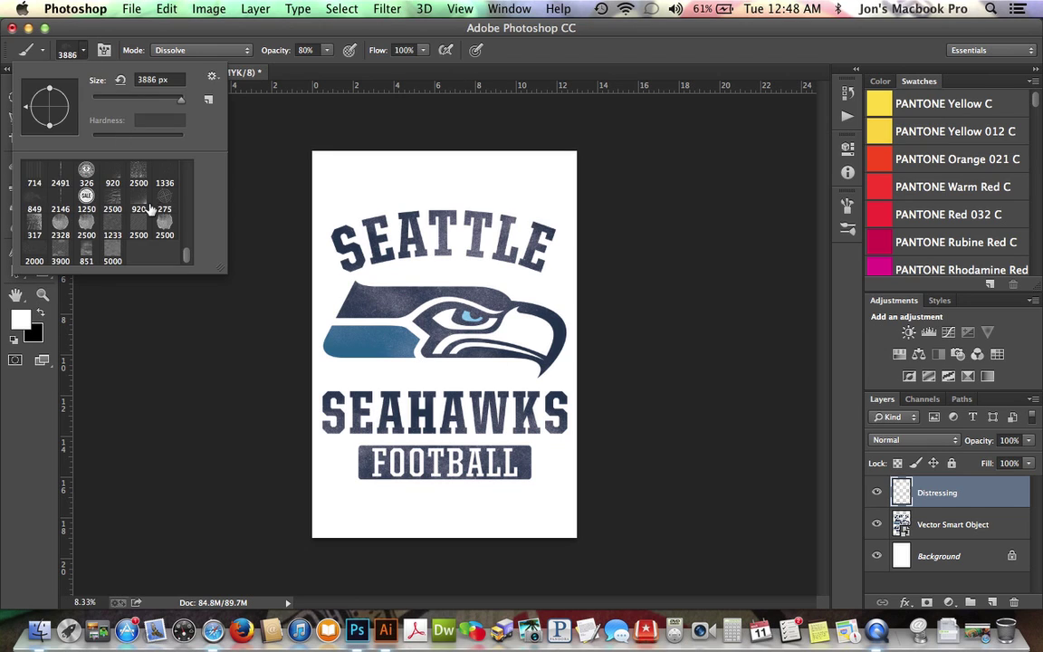
click(110, 178)
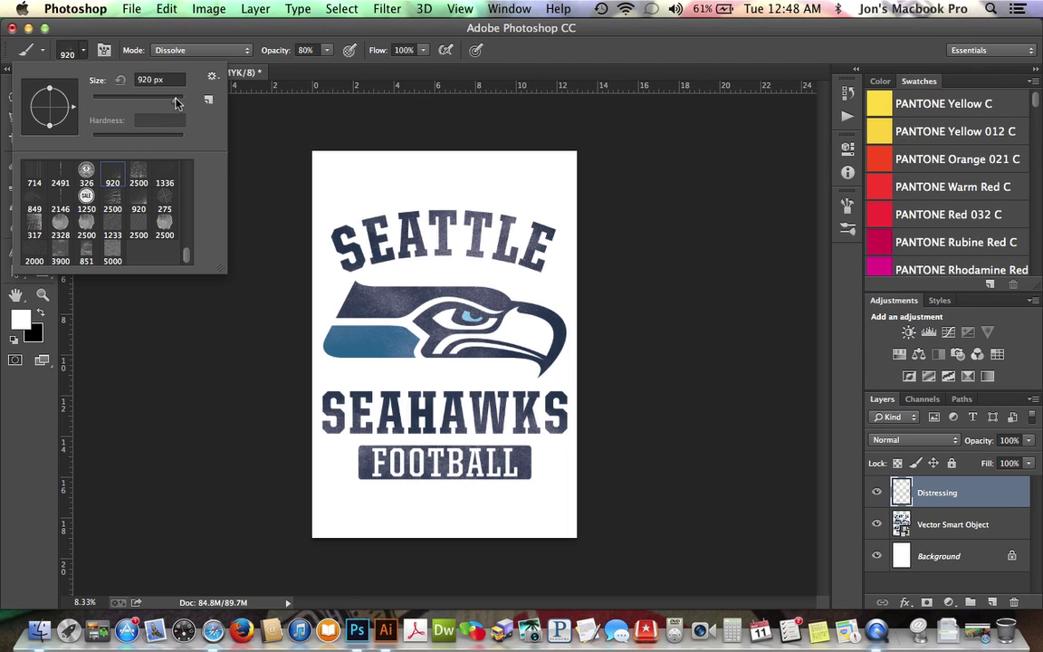
drag(175, 99, 179, 100)
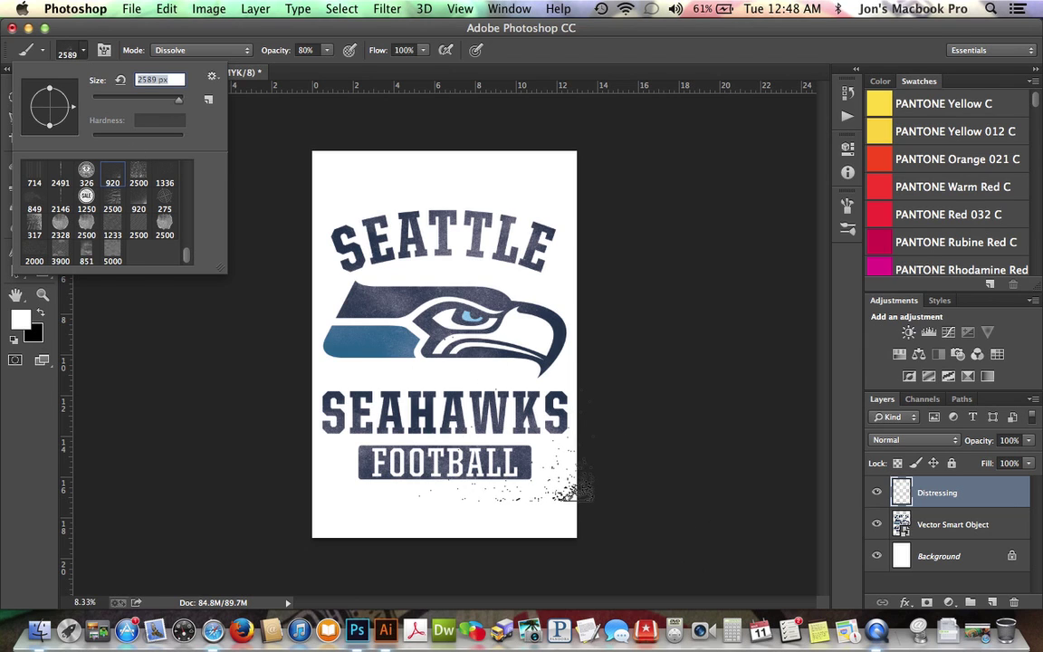
key(Return)
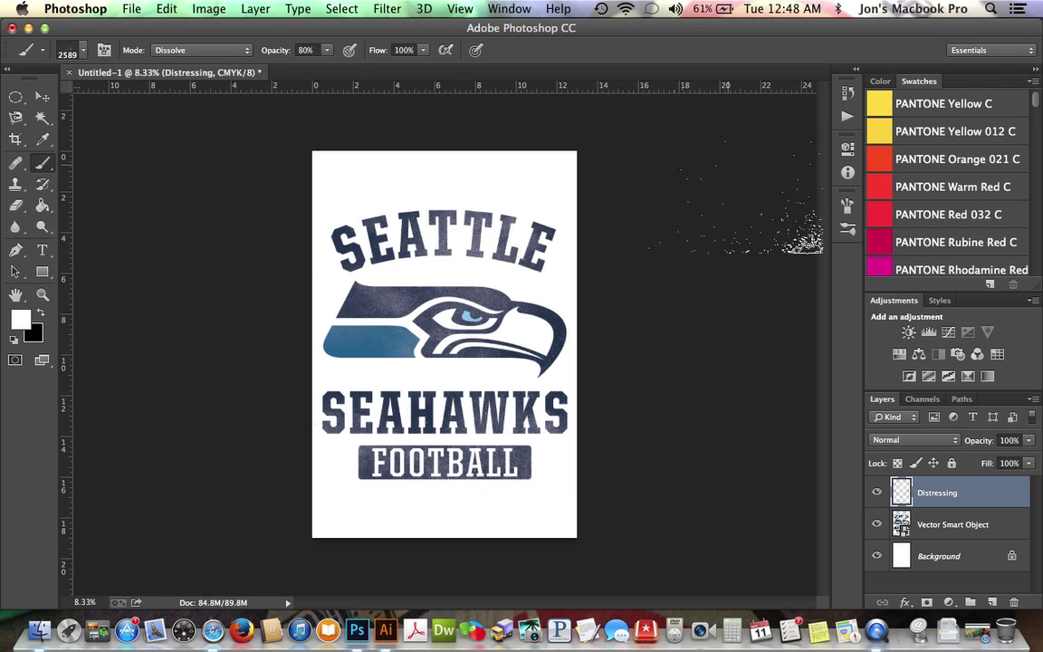
Step: Set the splatter brush angle to 180°, enlarge it to about 4598 px and stamp it over the whole artwork
click(848, 207)
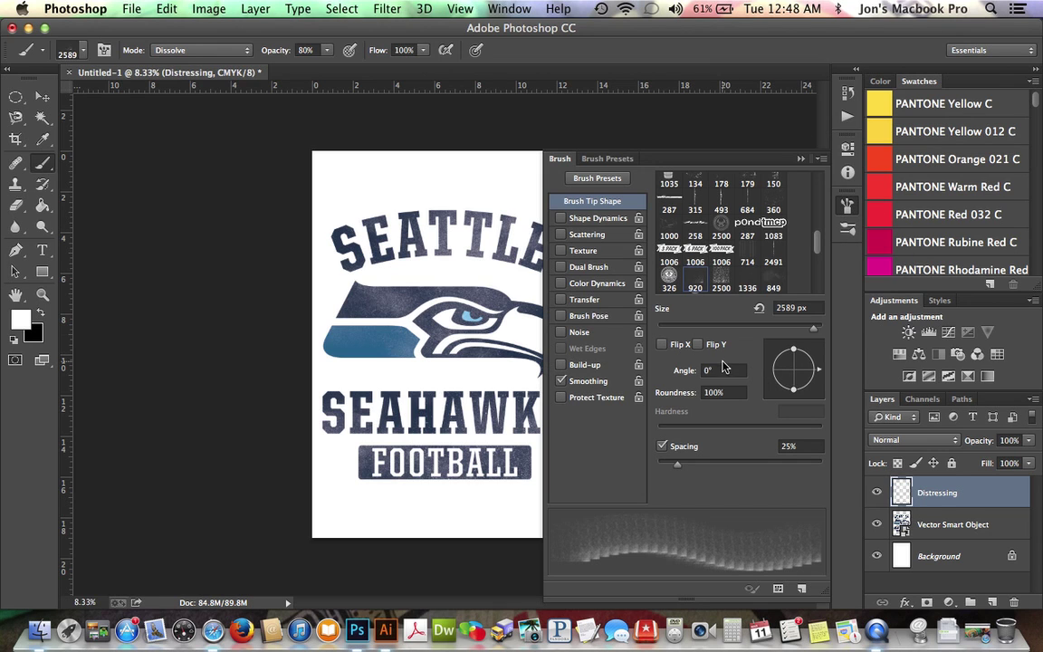
click(721, 370)
text(180)
key(Return)
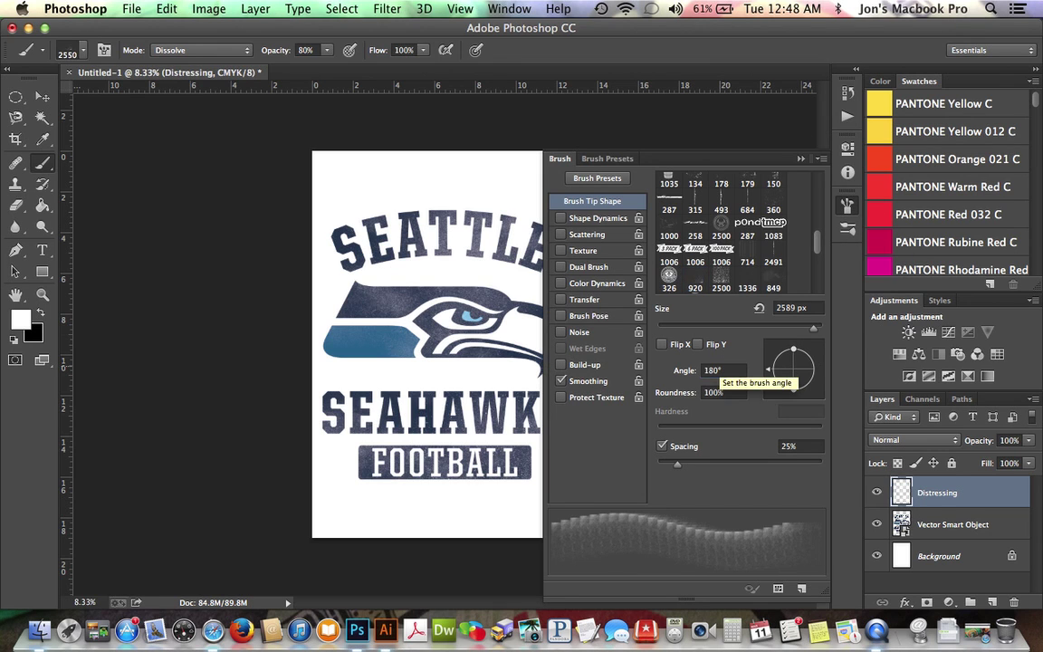
click(83, 49)
drag(159, 97, 169, 95)
click(720, 144)
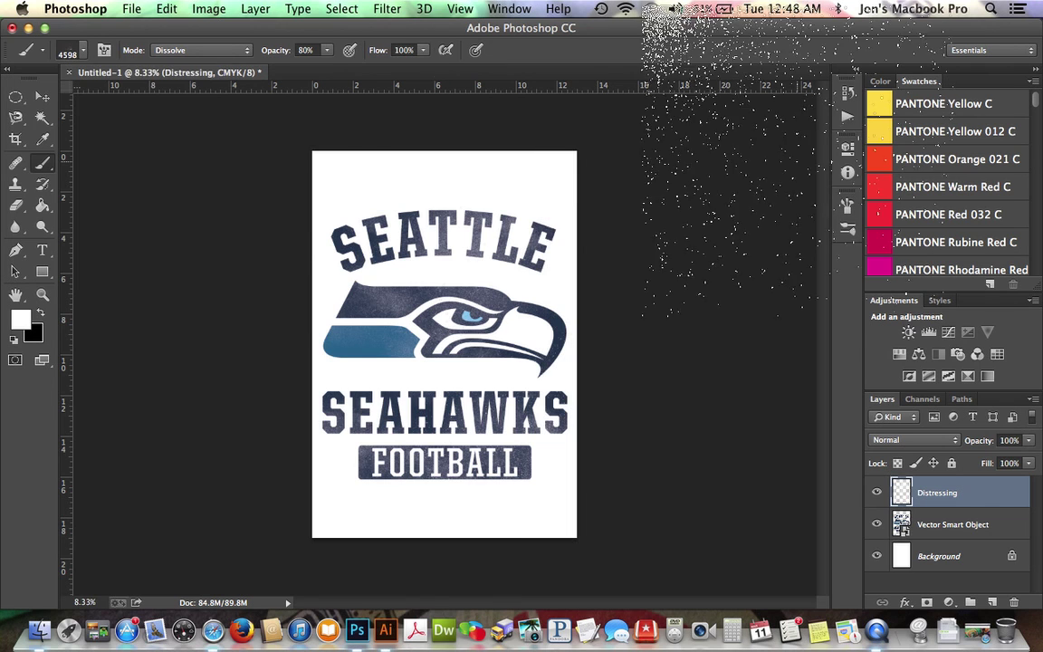
click(444, 337)
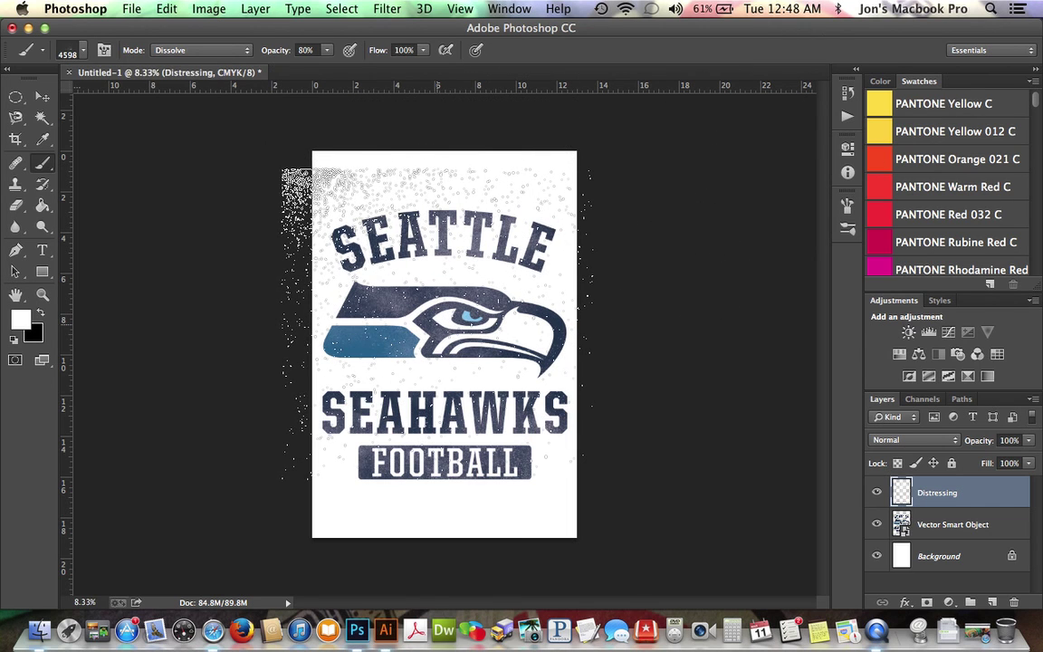
Step: Choose the 849 px brush tip and stamp it over the last E of SEATTLE and the blue band of the hawk head
key(super+equal)
key(super+equal)
key(super+equal)
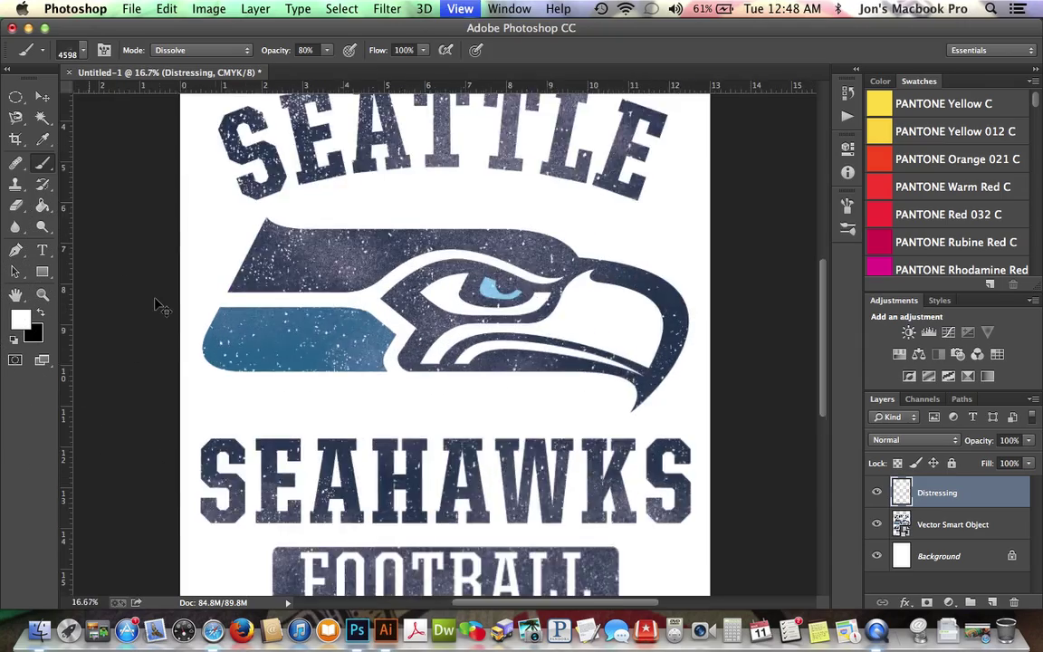
key(super+minus)
key(super+minus)
key(super+minus)
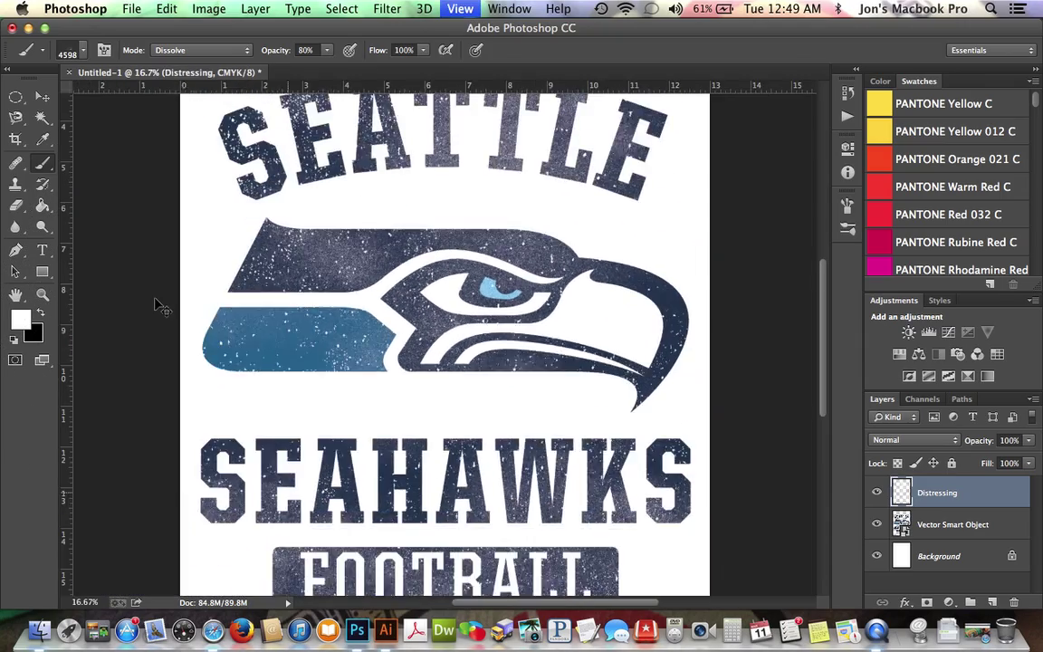
click(79, 50)
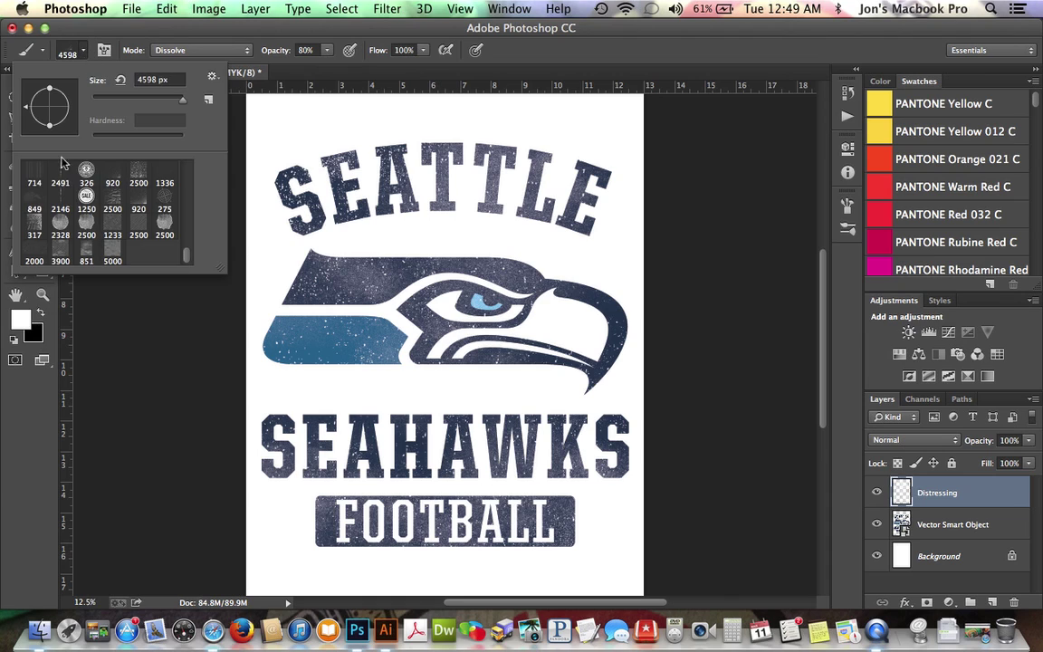
click(34, 201)
key(Return)
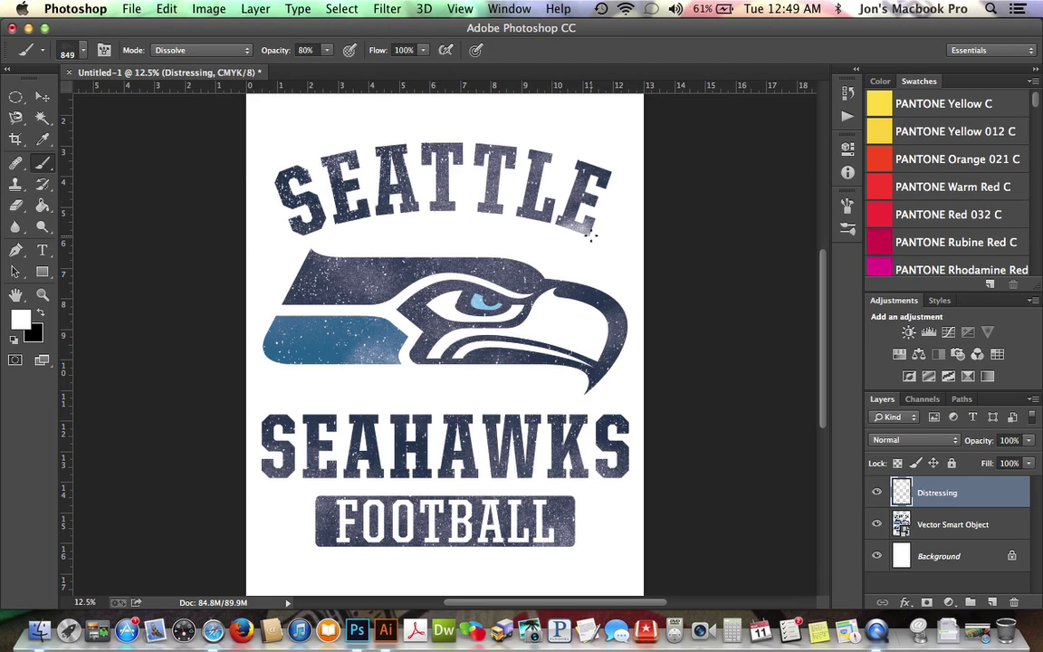
drag(398, 381, 377, 359)
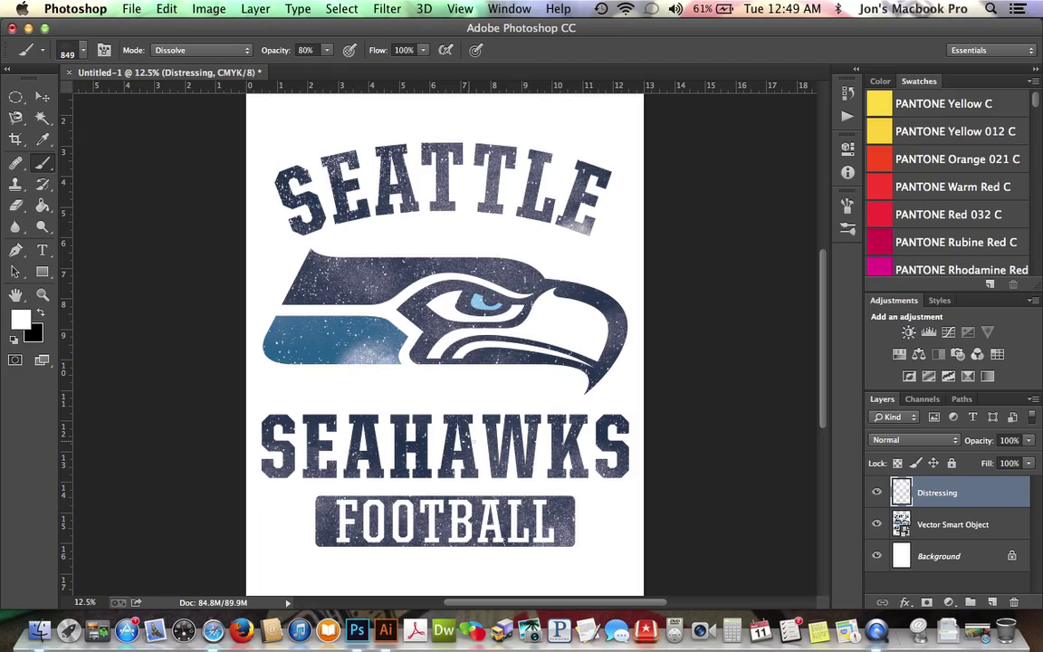
Step: Examine the stamped distress texture up close around the hawk's eye and the blue band
key(super+equal)
key(super+equal)
key(super+equal)
key(super+equal)
key(super+minus)
key(super+minus)
key(super+minus)
key(super+minus)
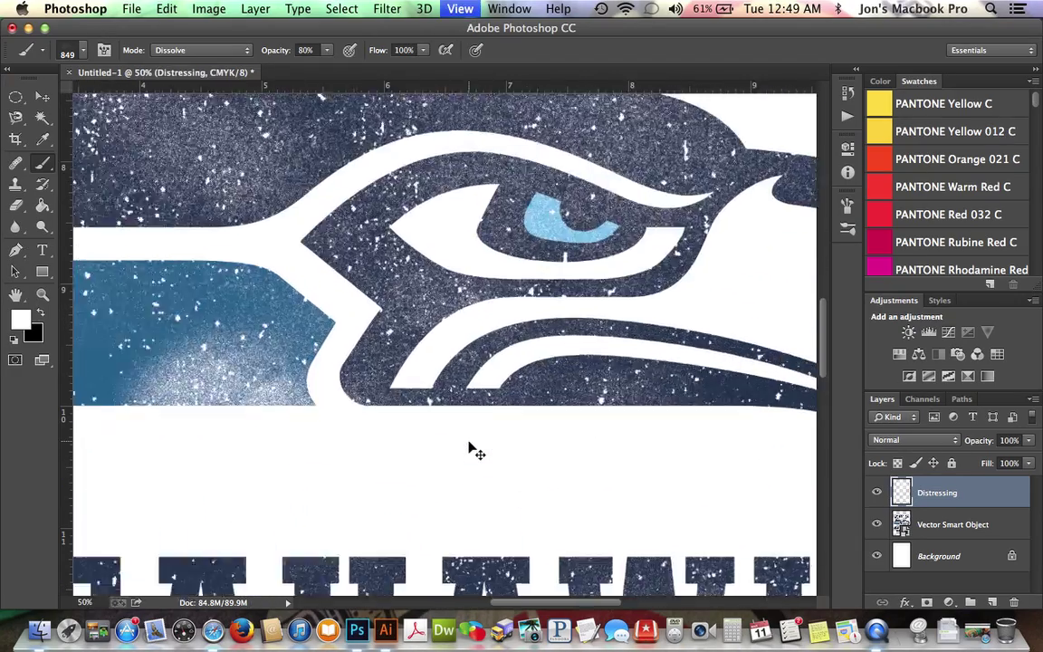
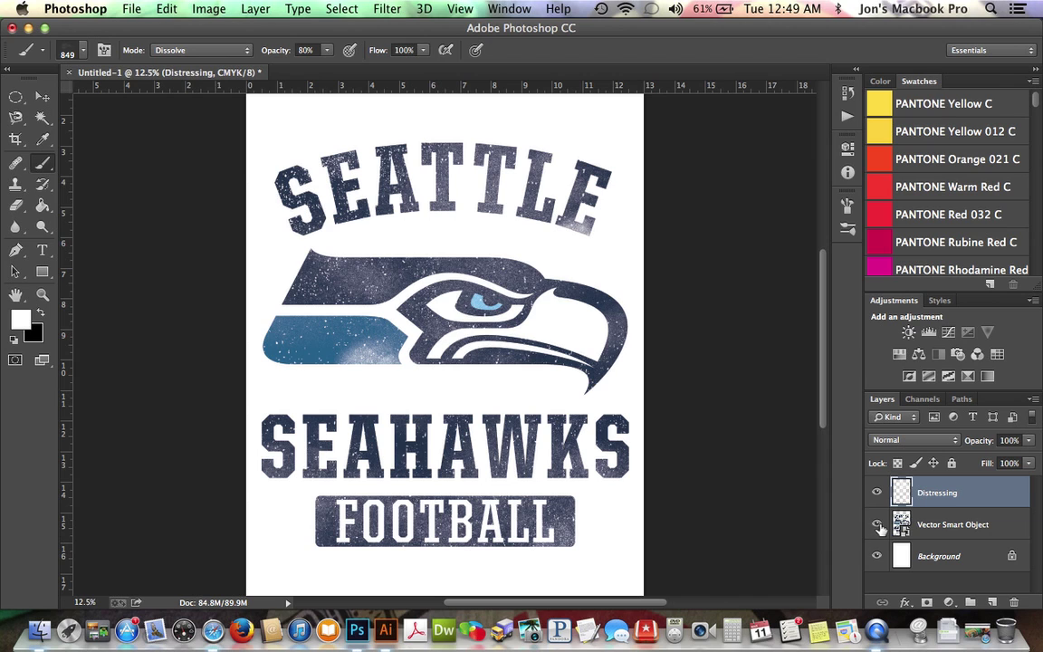
Step: Hide the Vector Smart Object and Background layers and give the Distressing layer a Color Overlay of black, 000000
click(876, 525)
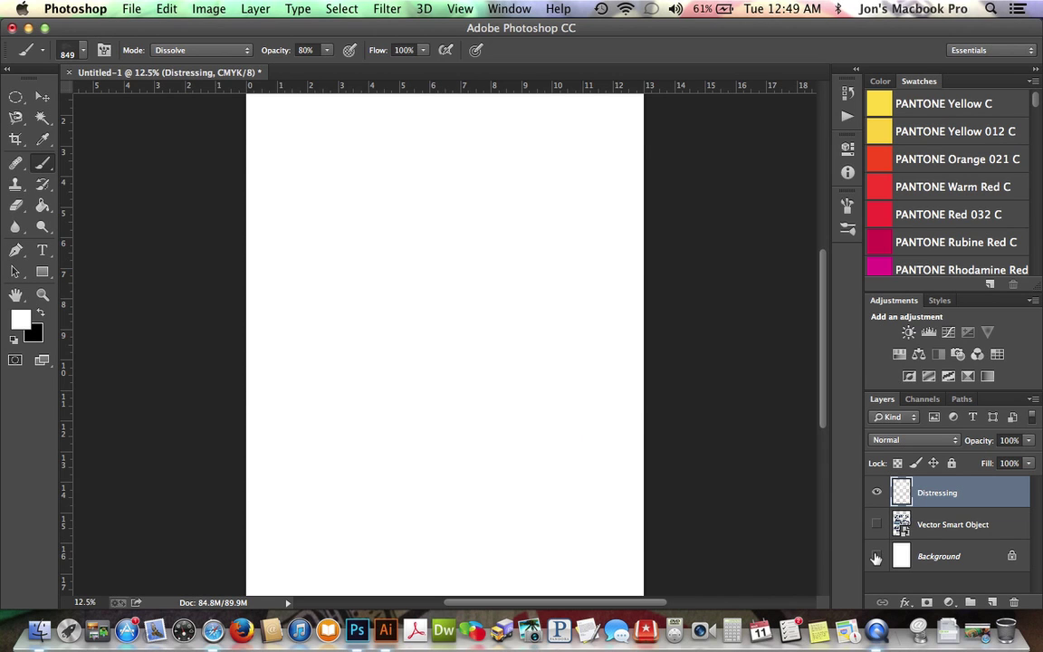
click(876, 555)
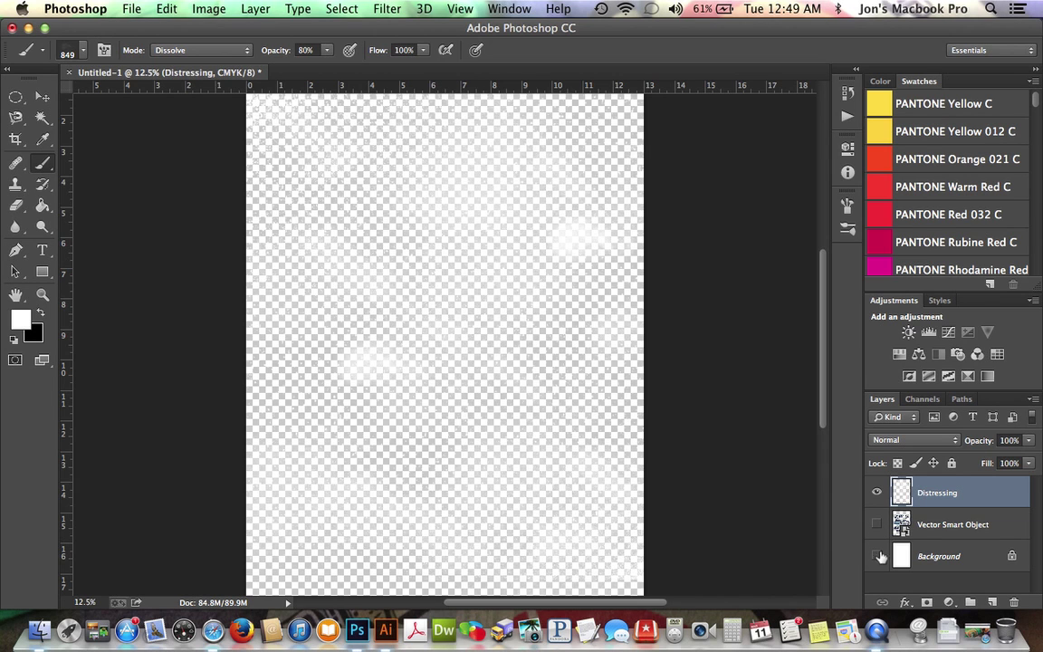
double_click(985, 499)
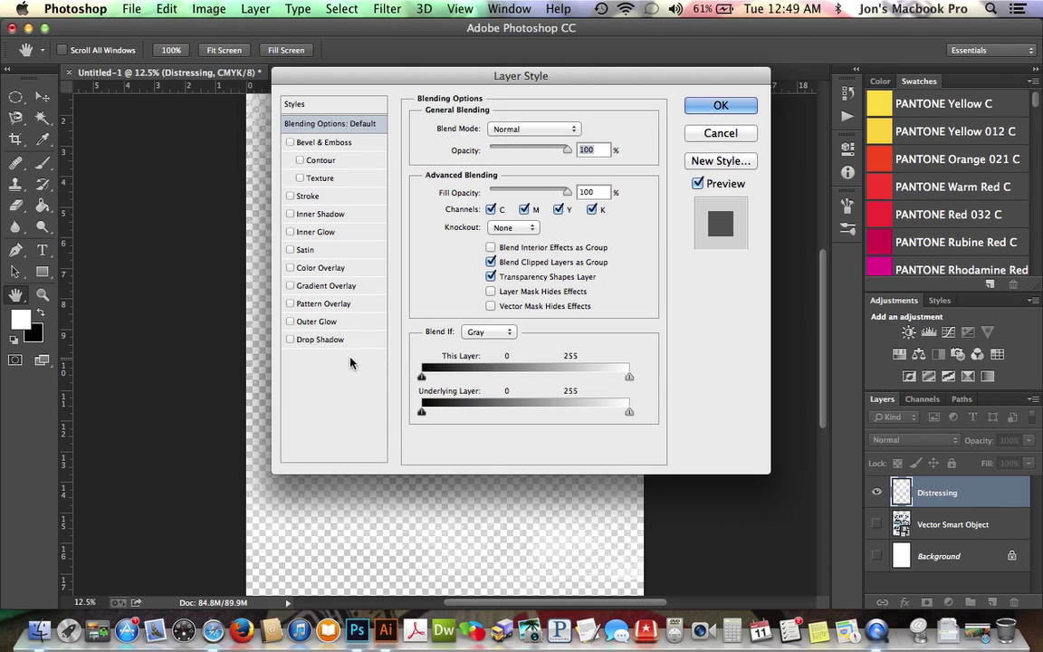
click(334, 274)
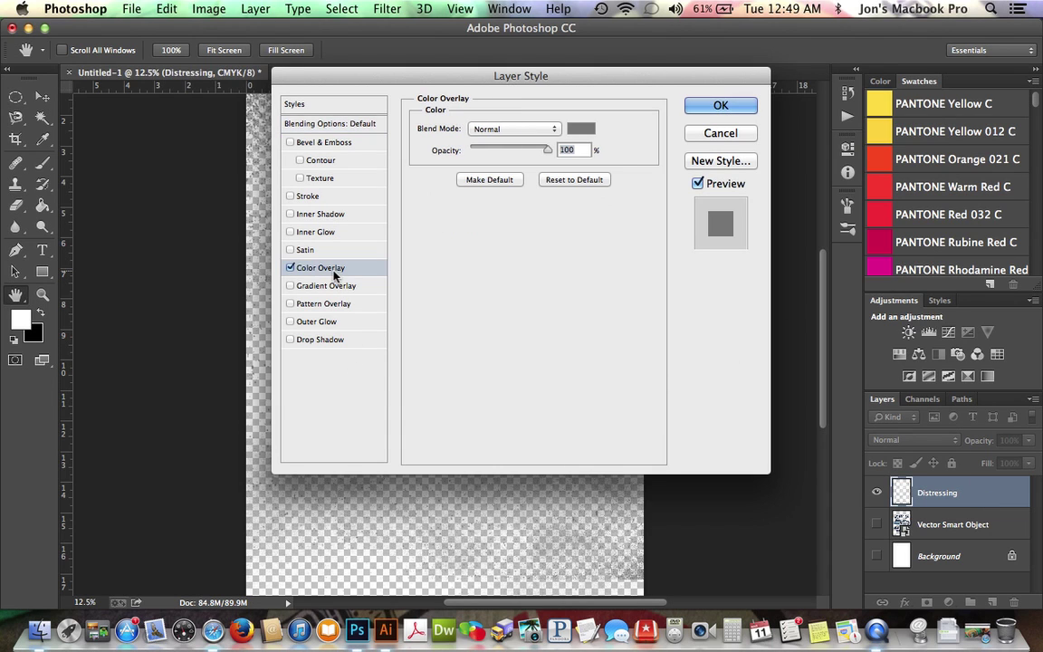
click(582, 132)
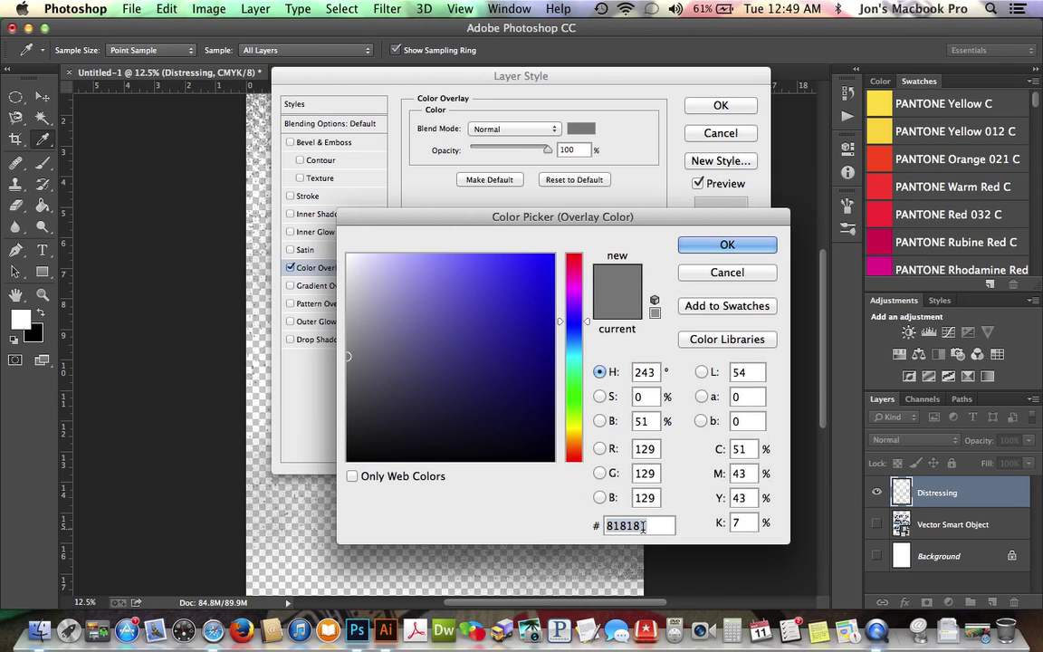
text(000000)
key(Return)
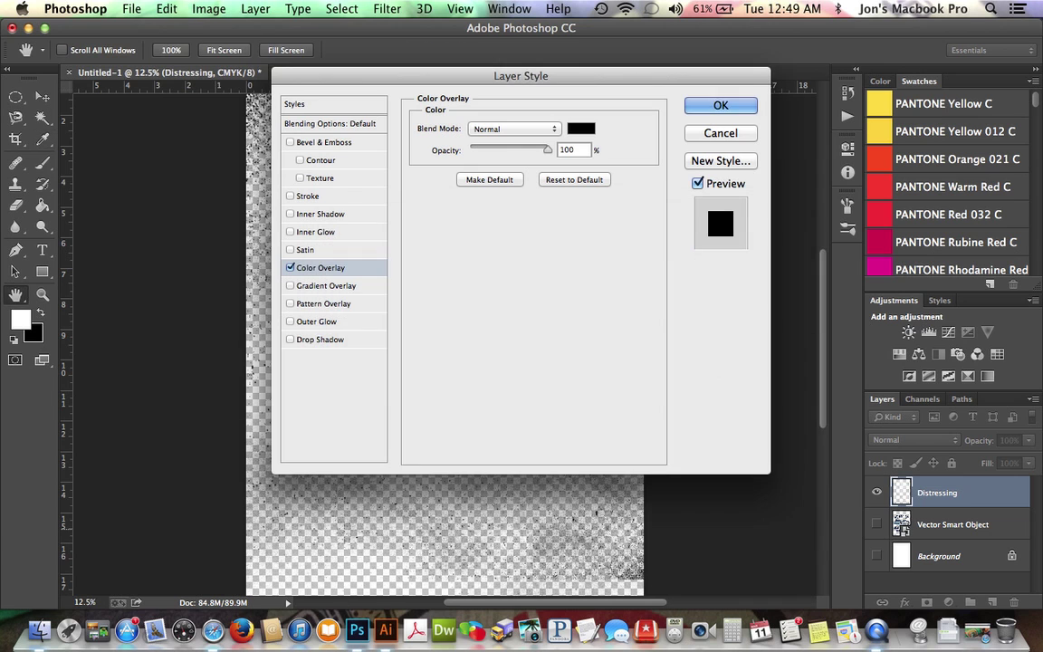
click(698, 100)
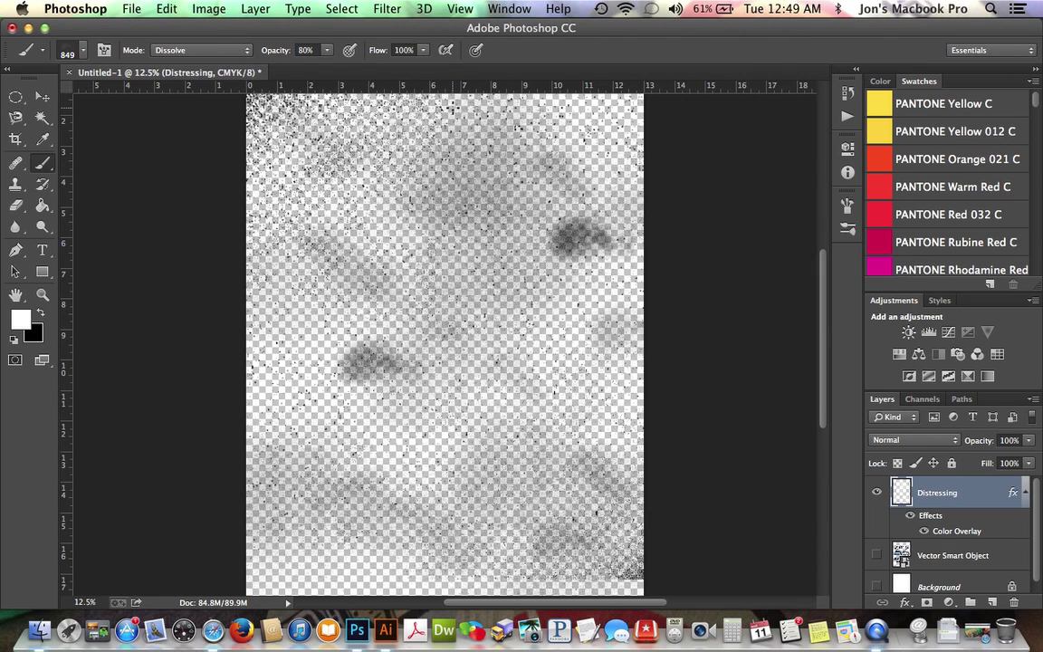
Step: Convert the document to Grayscale mode, rasterizing the smart objects and discarding the color information
click(217, 13)
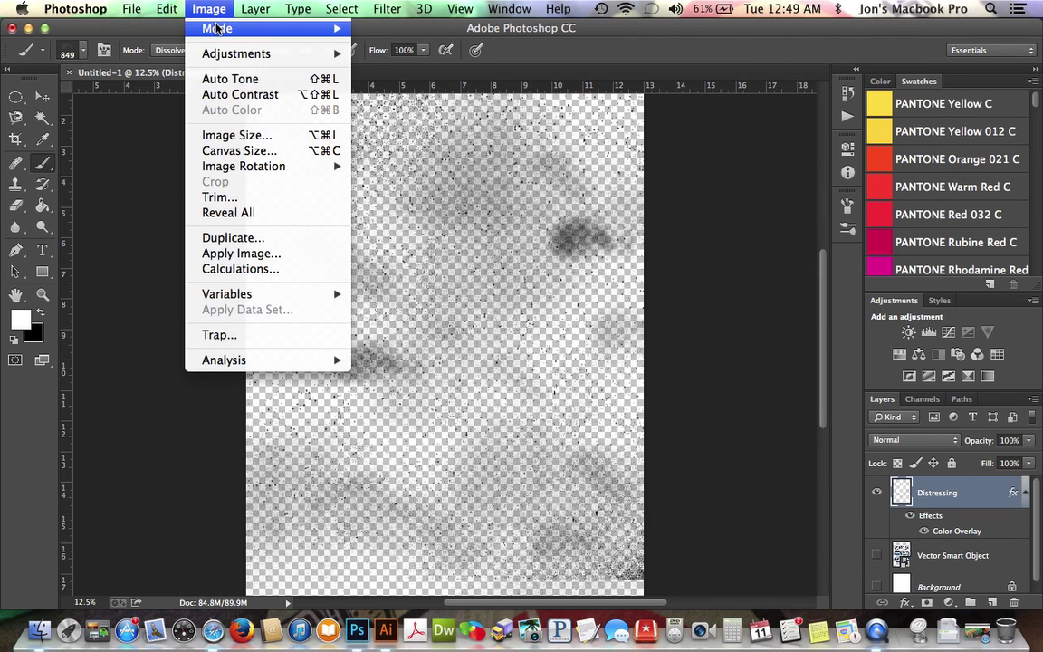
mouse_move(199, 27)
click(382, 51)
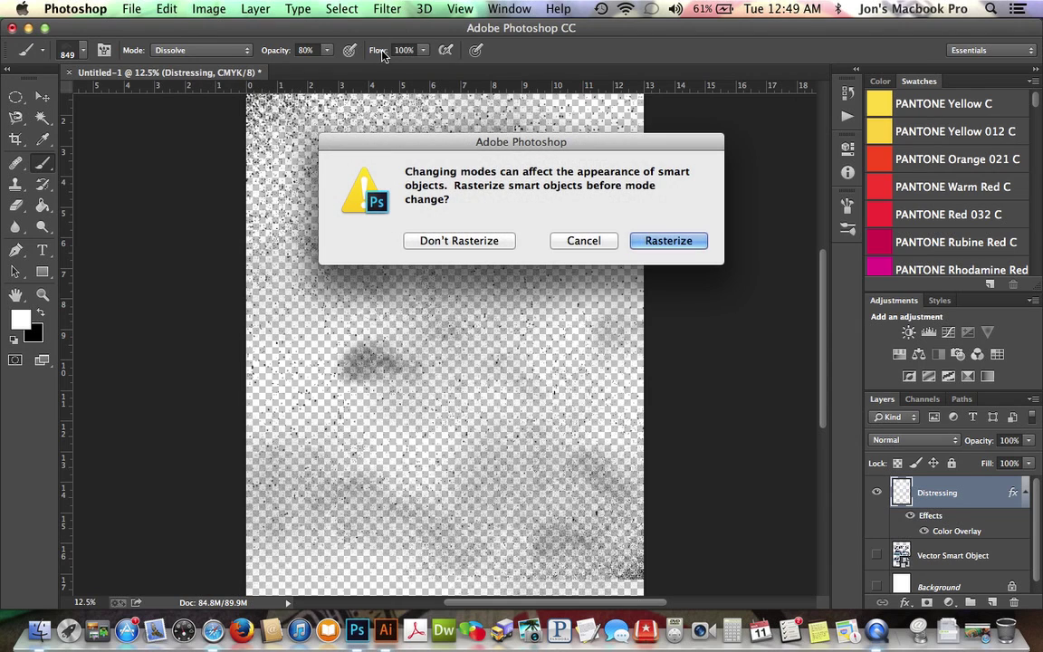
click(676, 243)
click(670, 241)
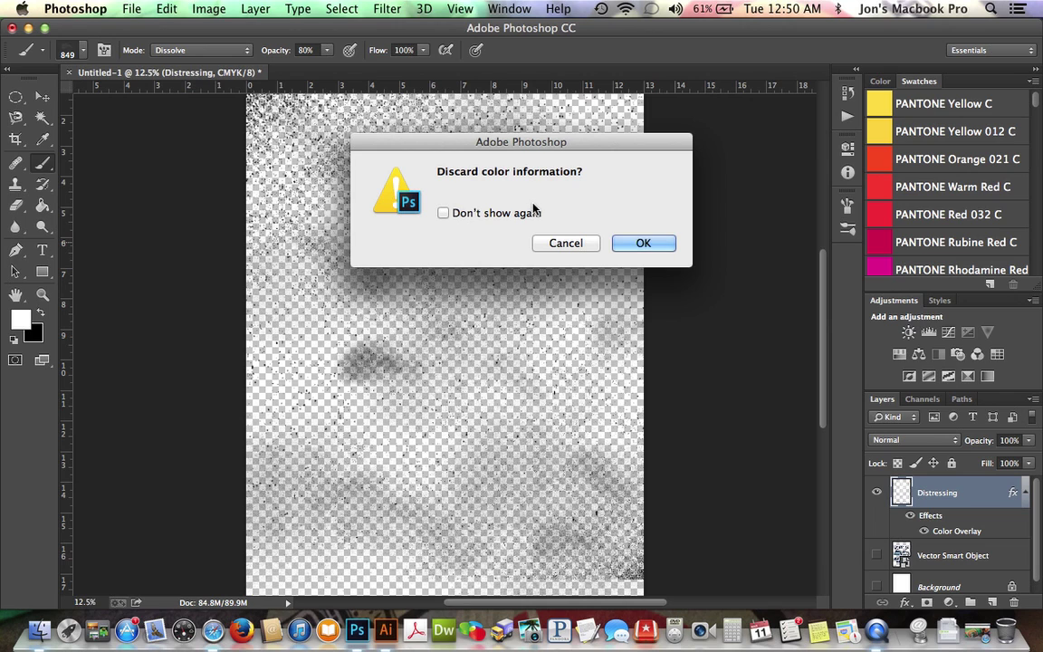
click(644, 240)
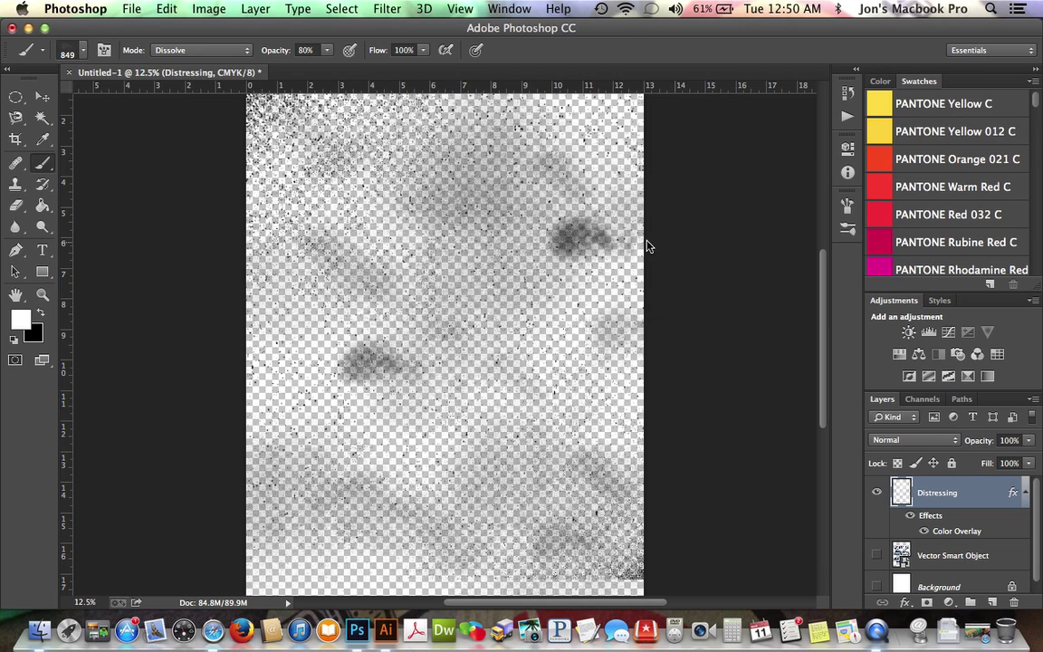
Step: Flatten and convert the image to Bitmap mode at 300 pixels/inch, using a Round Halftone Screen at 55 lines/inch and 22.5 degrees
click(209, 9)
mouse_move(221, 27)
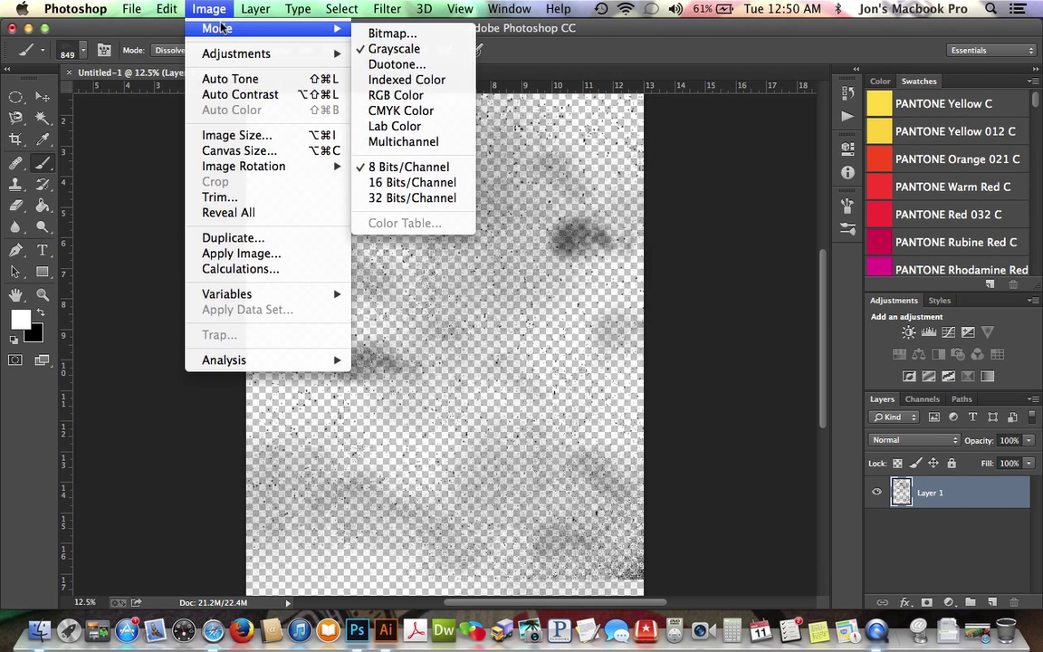
click(390, 34)
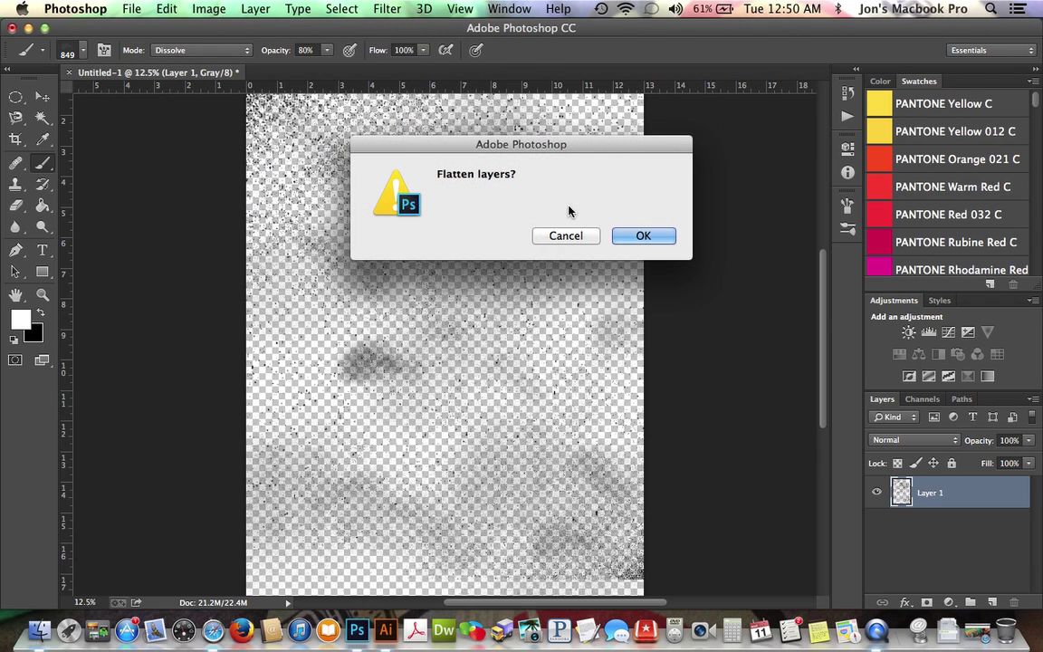
click(643, 236)
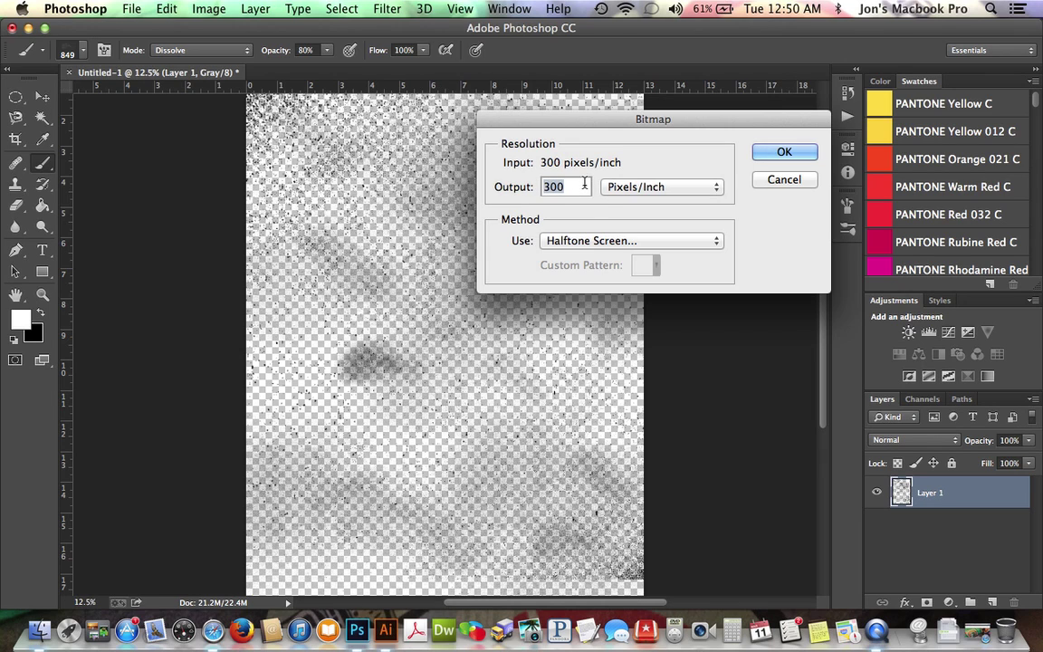
click(579, 241)
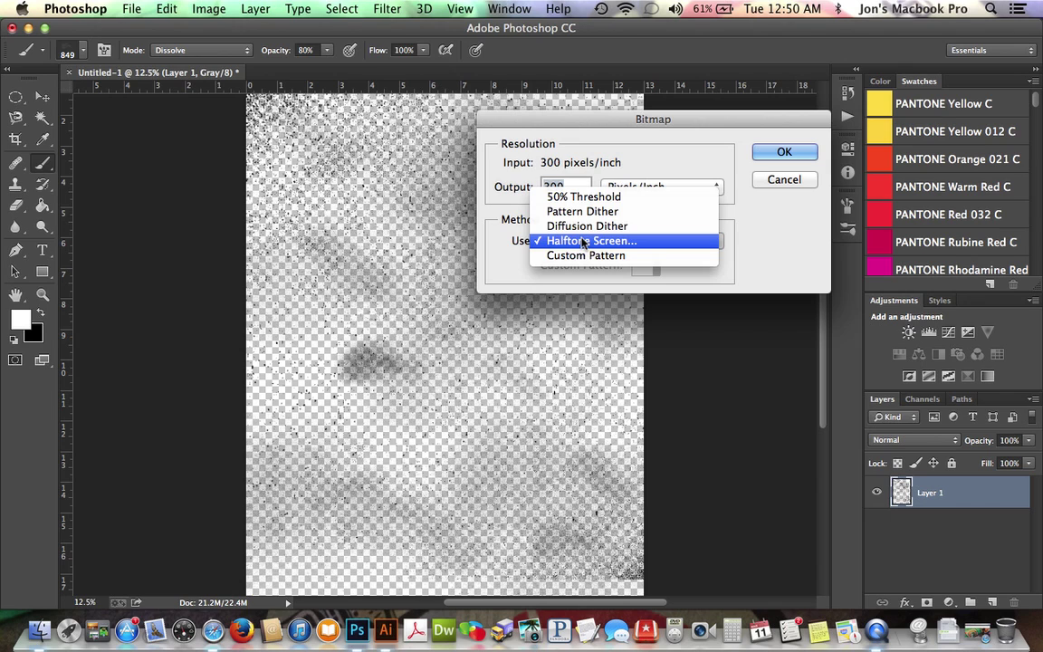
click(582, 241)
click(768, 154)
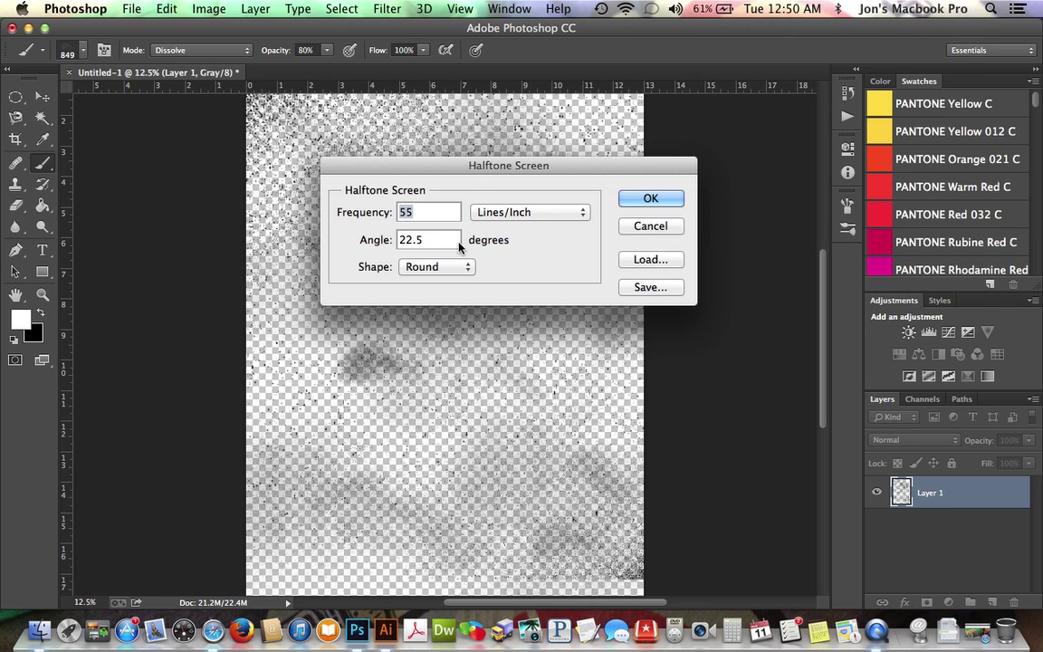
click(446, 267)
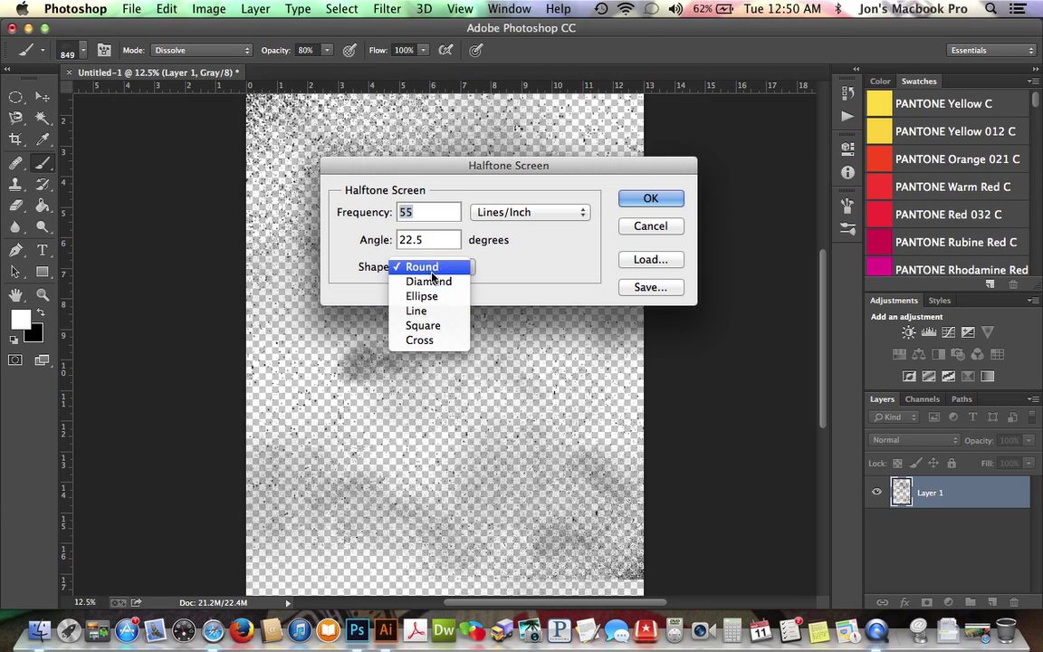
click(432, 270)
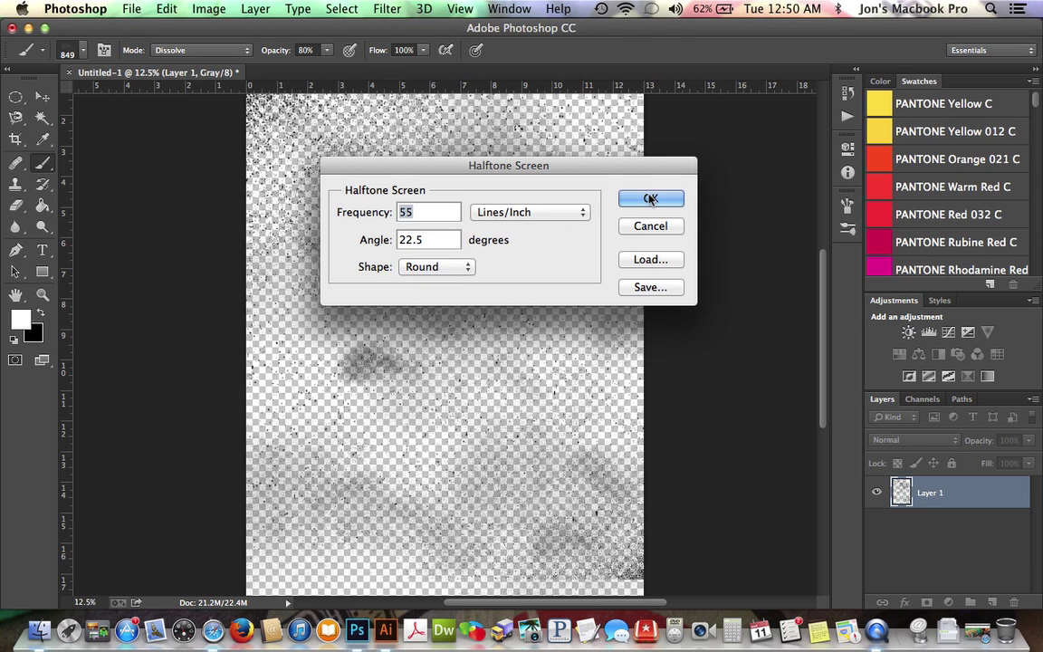
click(650, 198)
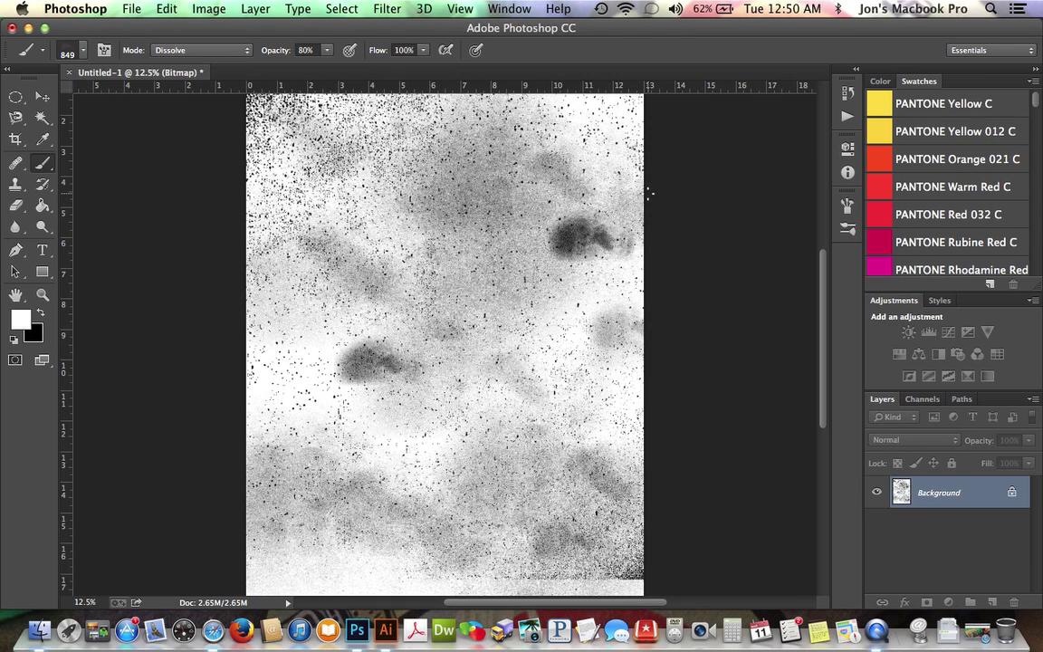
Step: Save the bitmap to the Desktop as distress.tif in TIFF format without compression, replacing the existing file
click(131, 8)
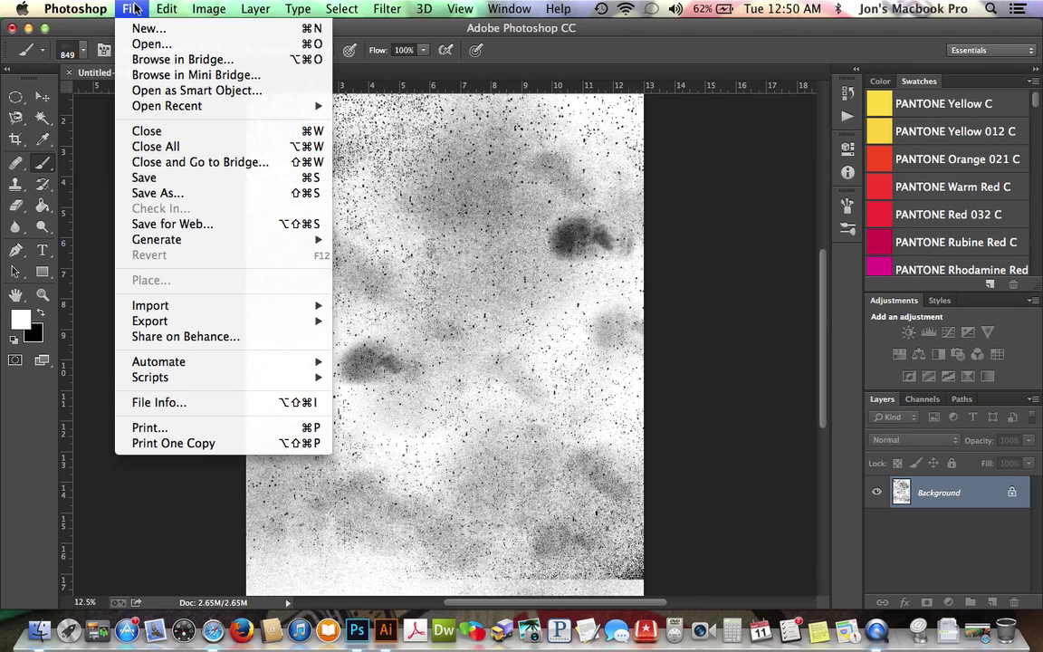
click(150, 177)
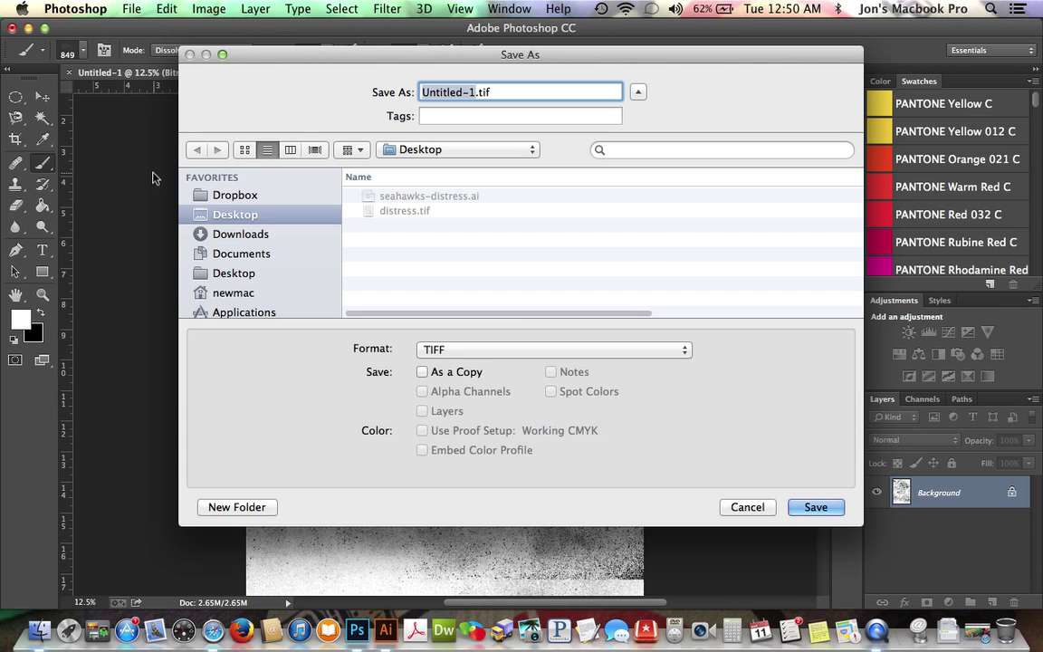
click(389, 219)
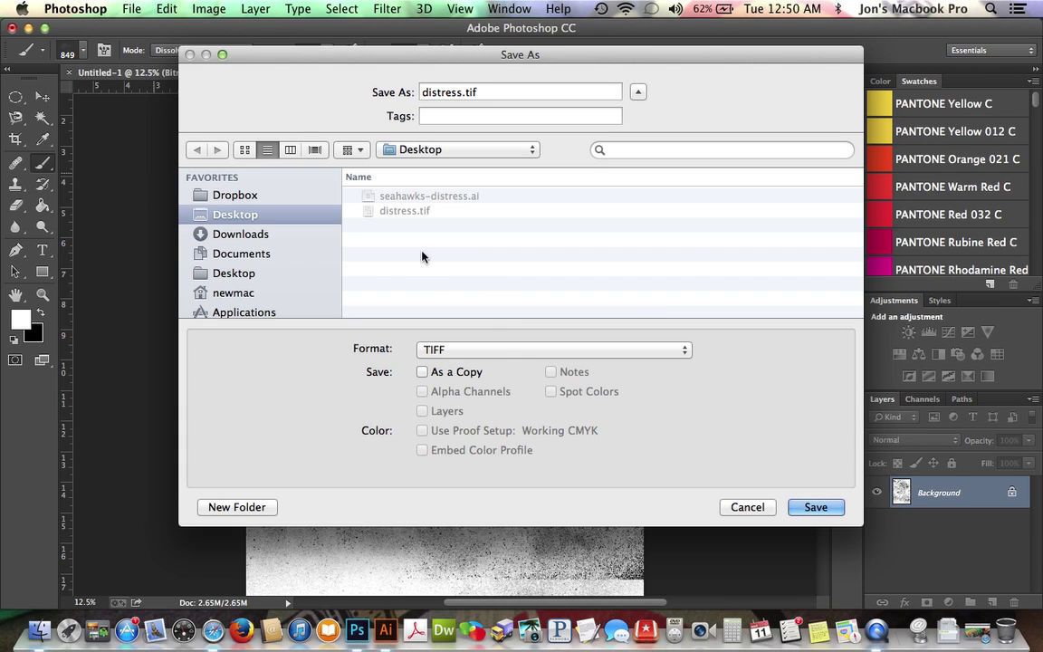
click(462, 349)
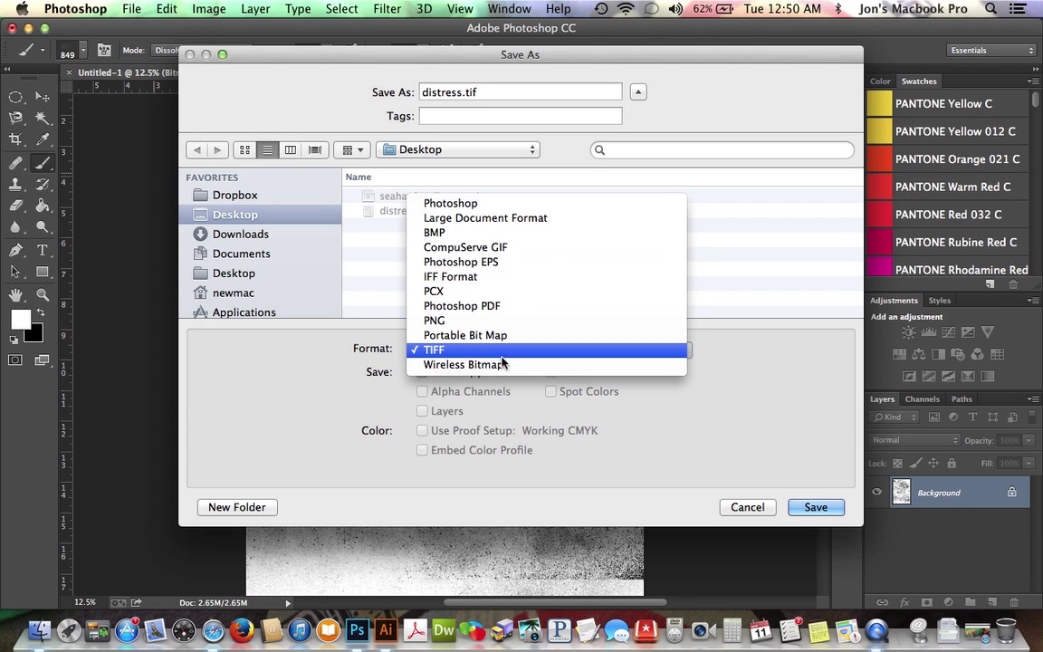
click(473, 351)
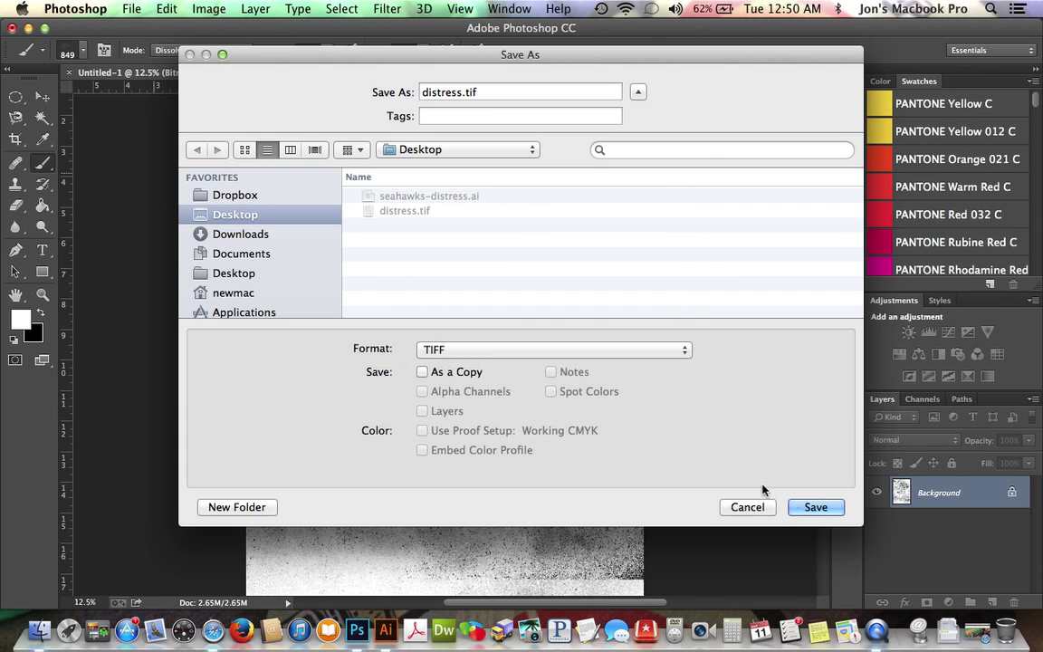
click(802, 507)
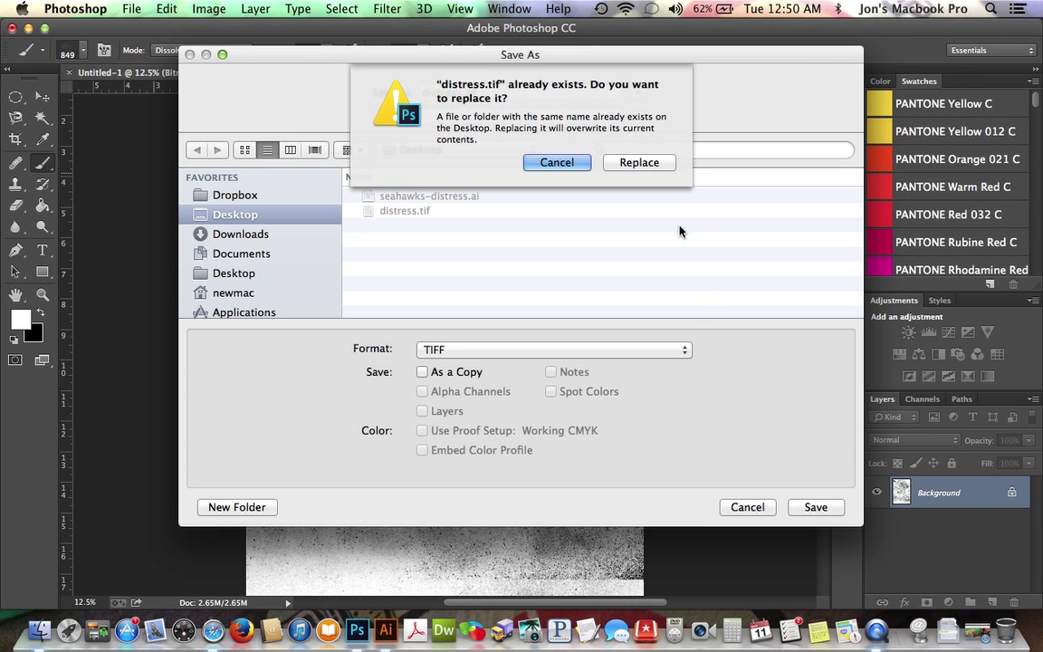
click(633, 163)
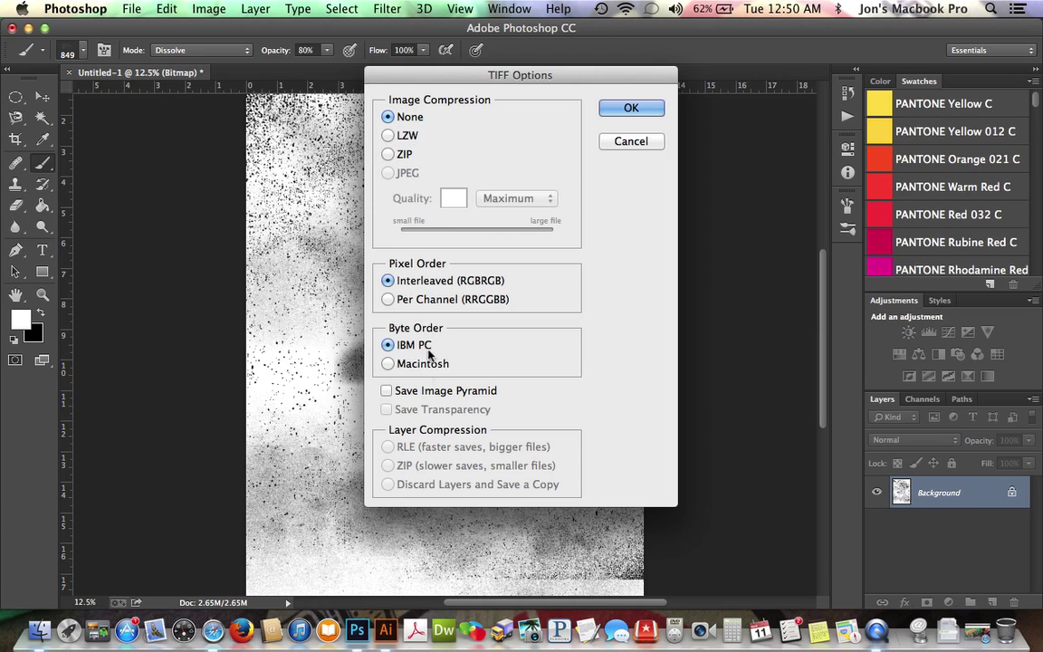
click(610, 110)
Step: Minimize the Photoshop document, switch to seahawks-distress.ai in Illustrator and deselect the artwork
click(29, 28)
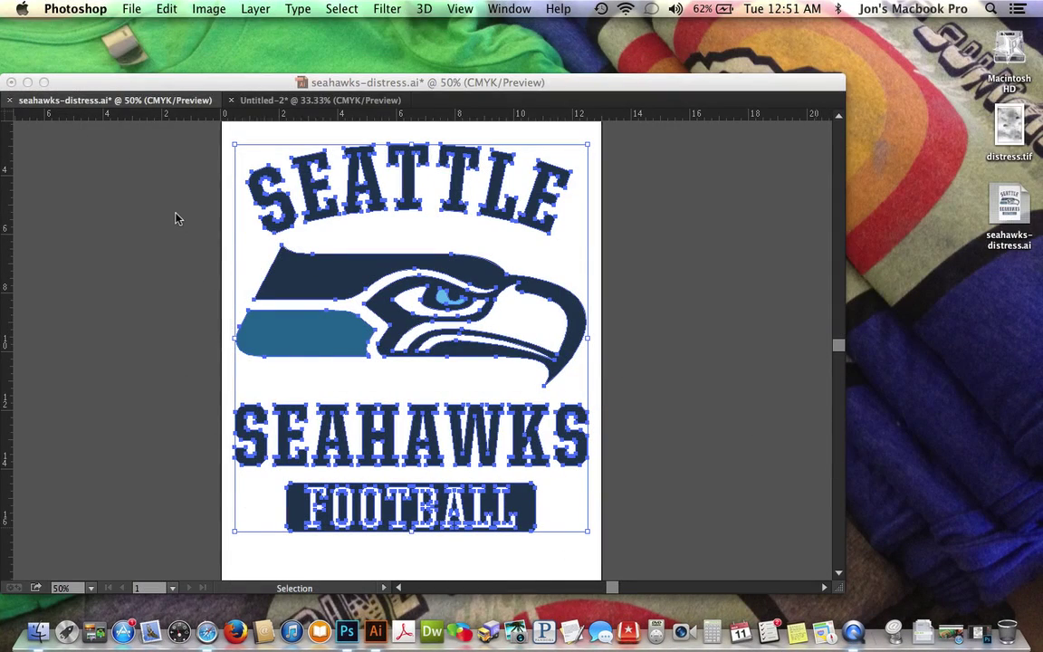
click(177, 218)
click(177, 218)
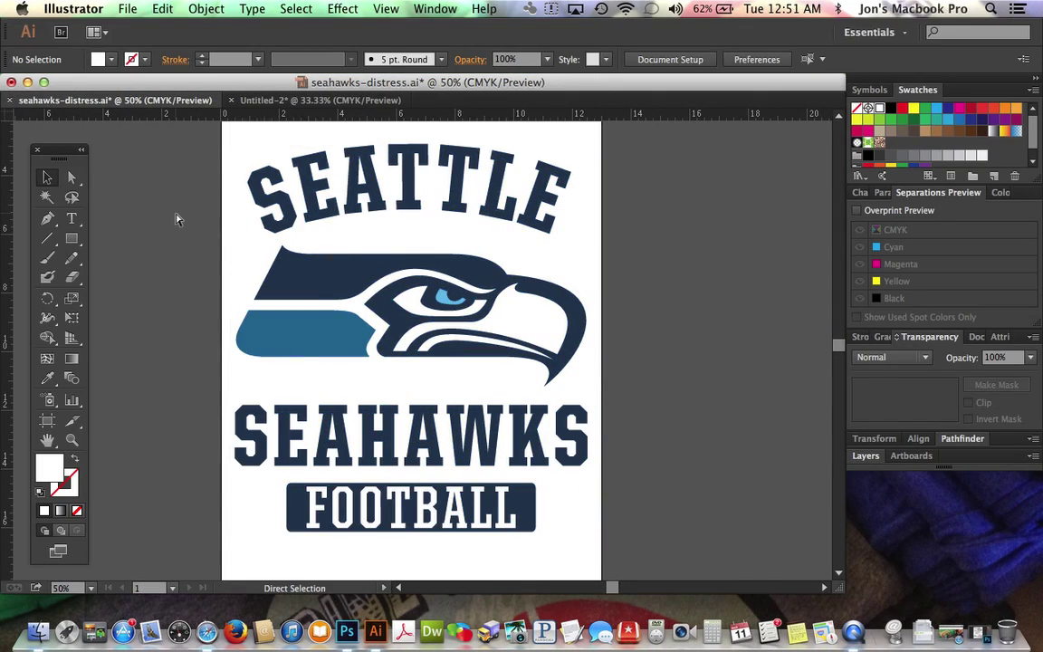
Step: Place distress.tif from the Desktop as a linked image and center it horizontally and vertically on the artboard
key(super+minus)
click(127, 9)
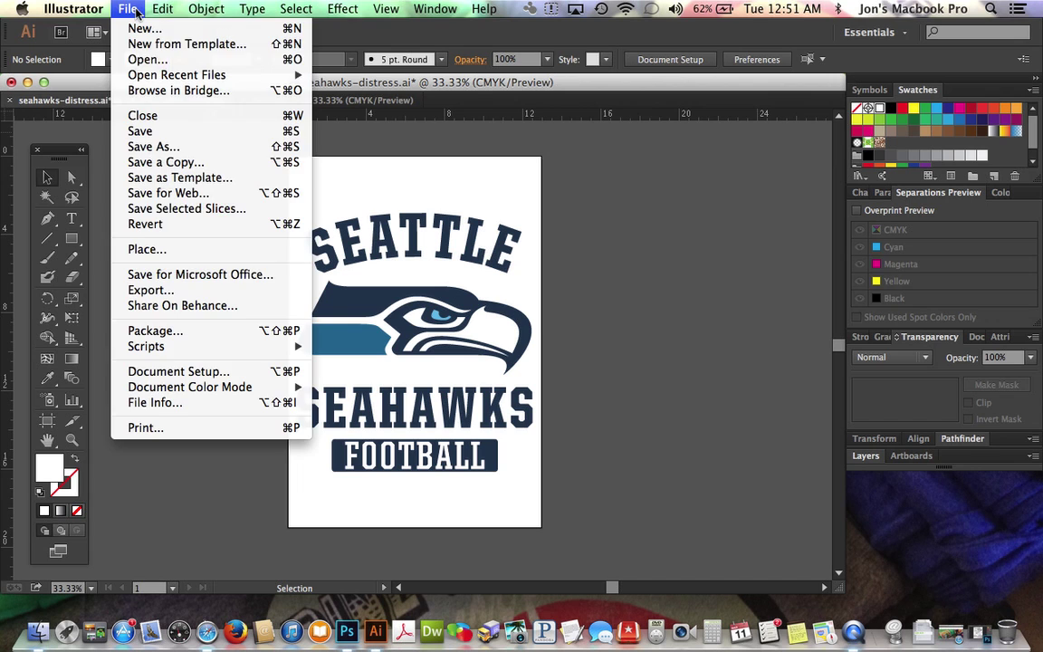
click(145, 250)
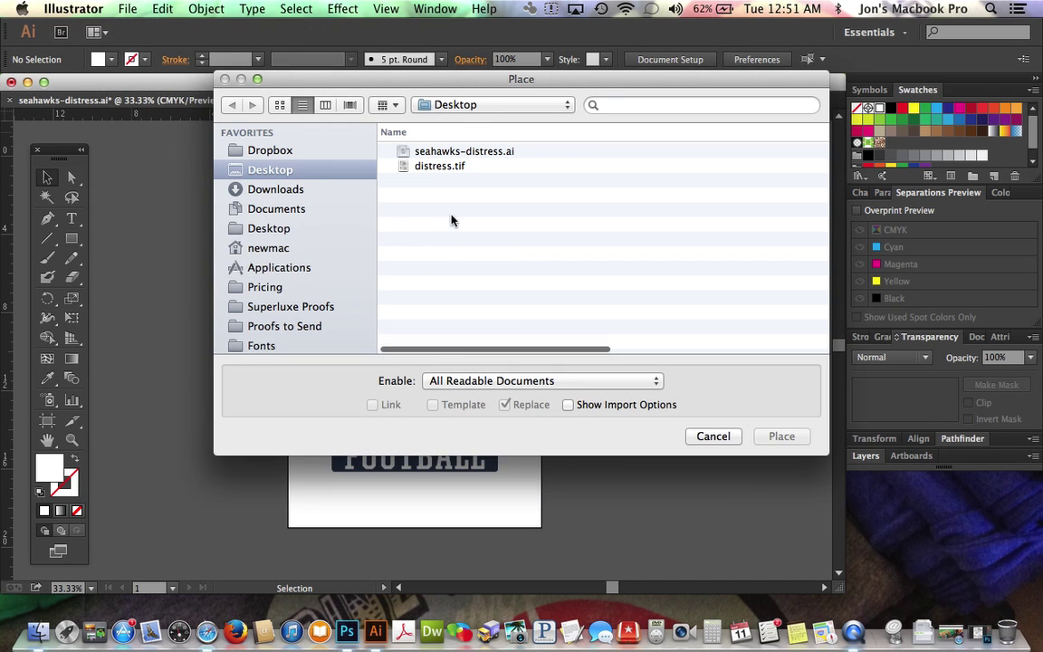
click(444, 166)
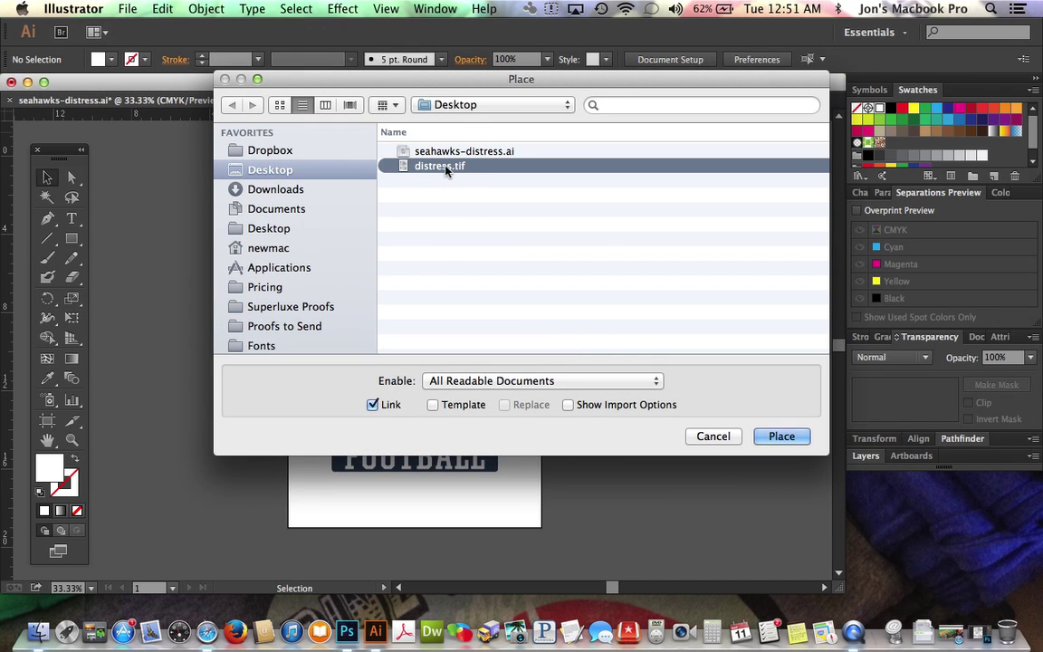
click(783, 436)
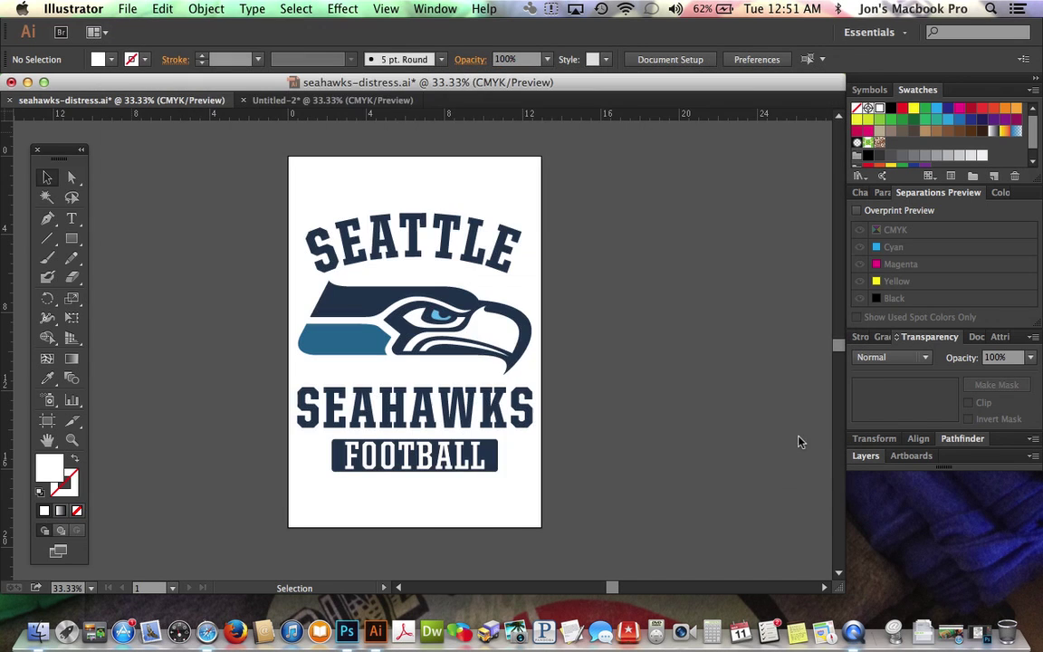
click(239, 182)
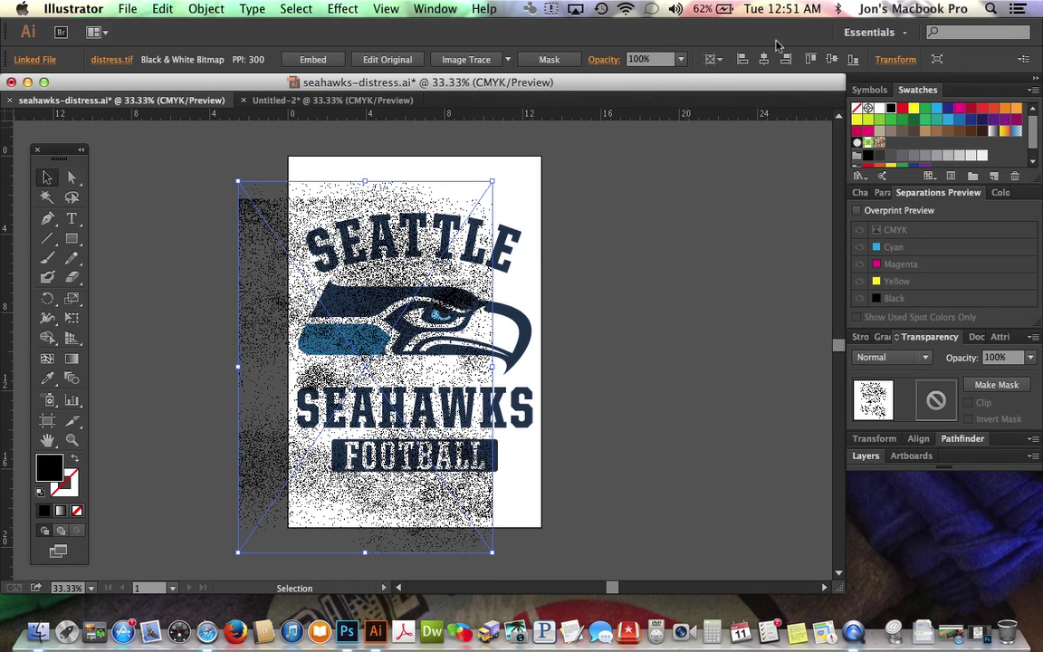
click(763, 59)
click(831, 59)
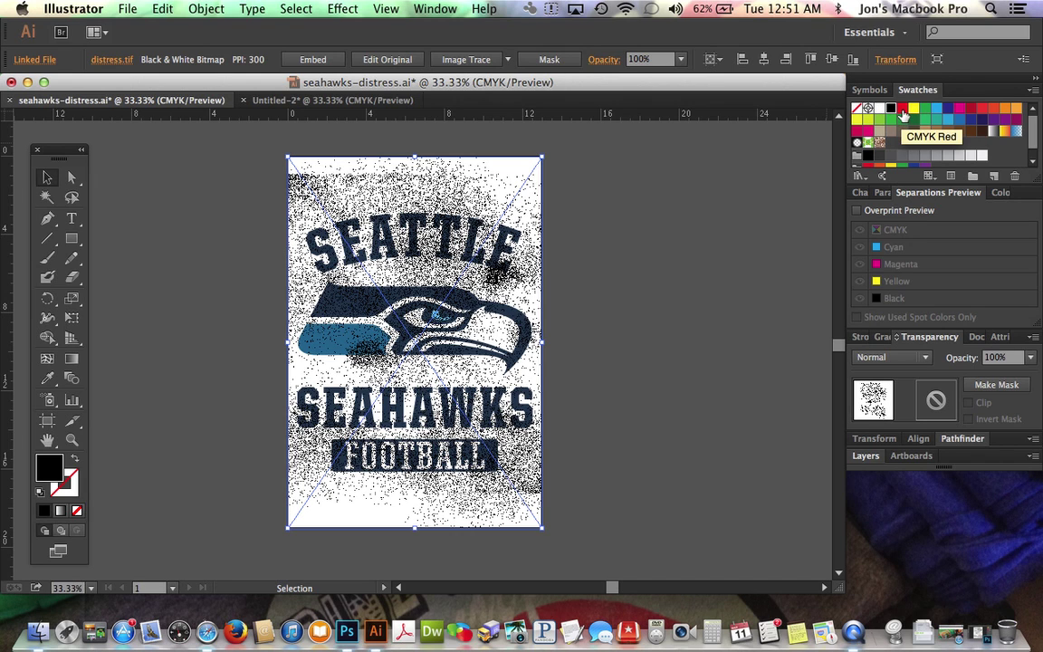
Step: Try CMYK Red on the placed distress bitmap, finally color it White and deselect it
click(902, 112)
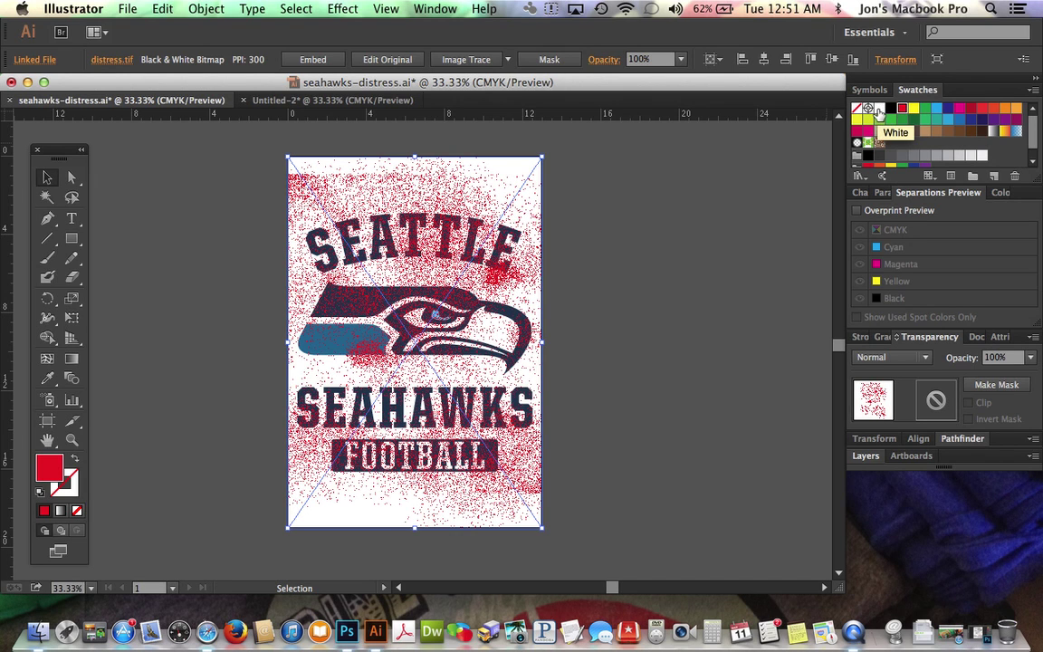
click(879, 108)
click(688, 257)
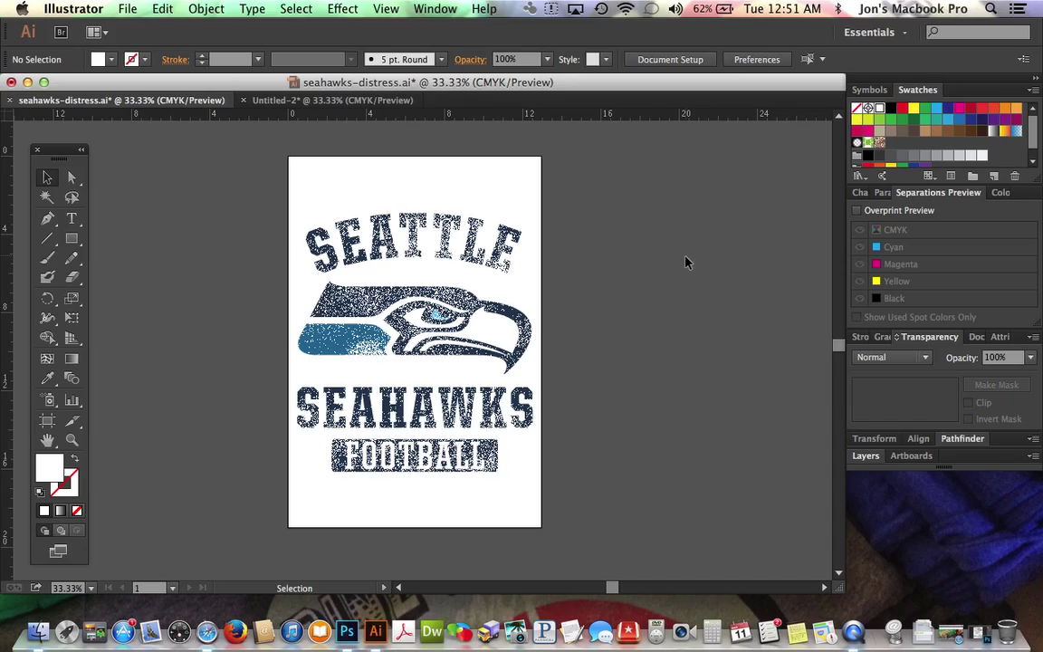
Step: Examine the distress texture on the Seahawks artwork close up and at full-design scale
key(super+1)
key(super+0)
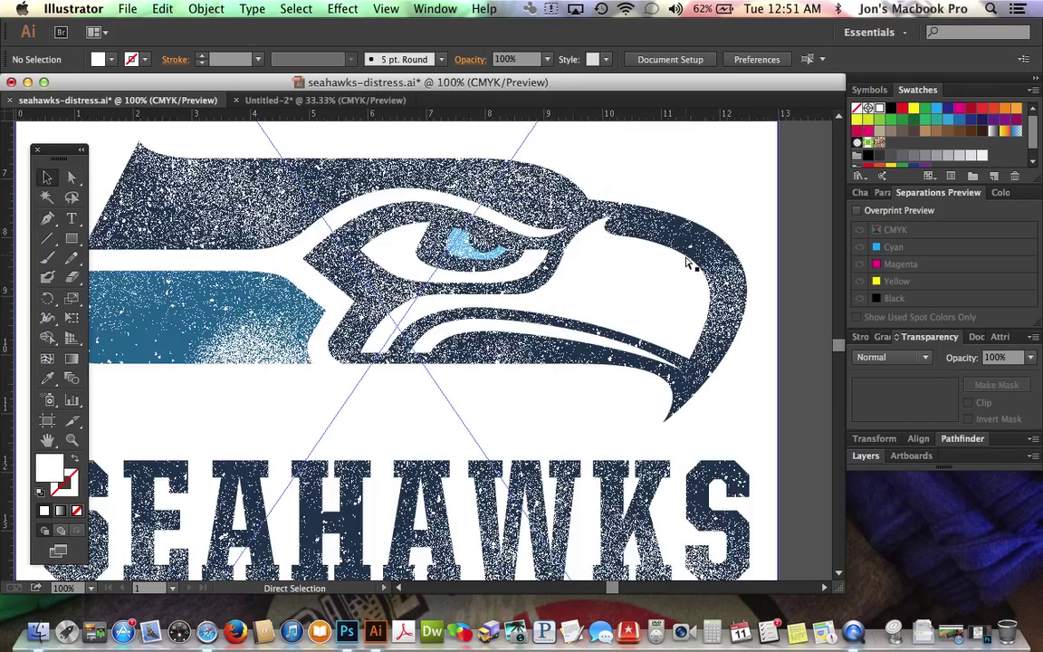
key(super+equal)
key(super+equal)
key(super+equal)
key(super+equal)
key(super+equal)
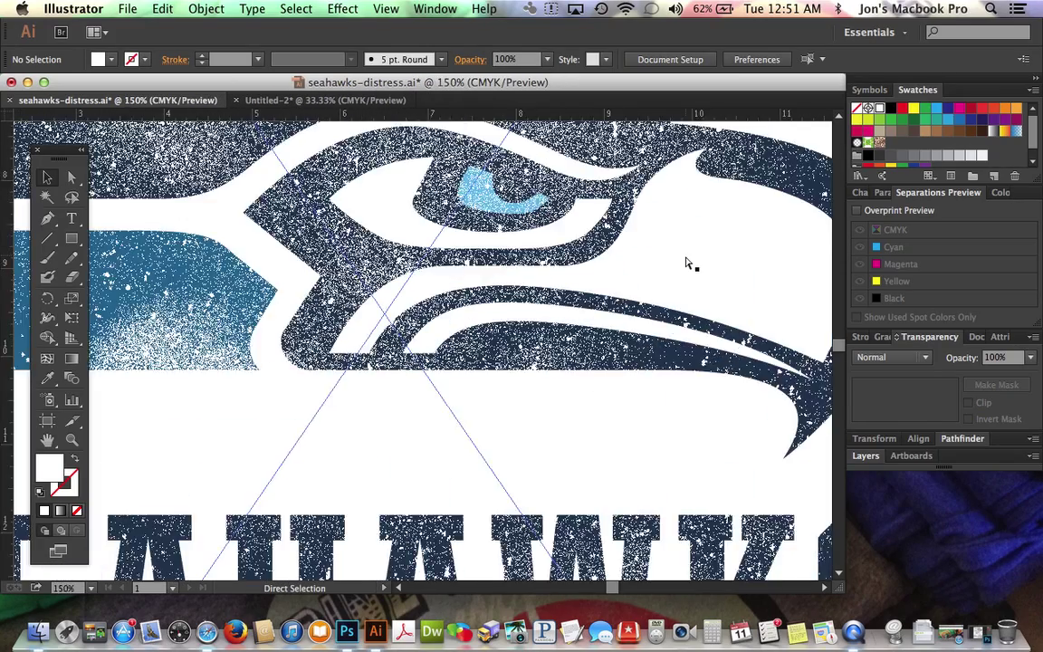
key(super+minus)
key(super+minus)
key(super+minus)
key(super+minus)
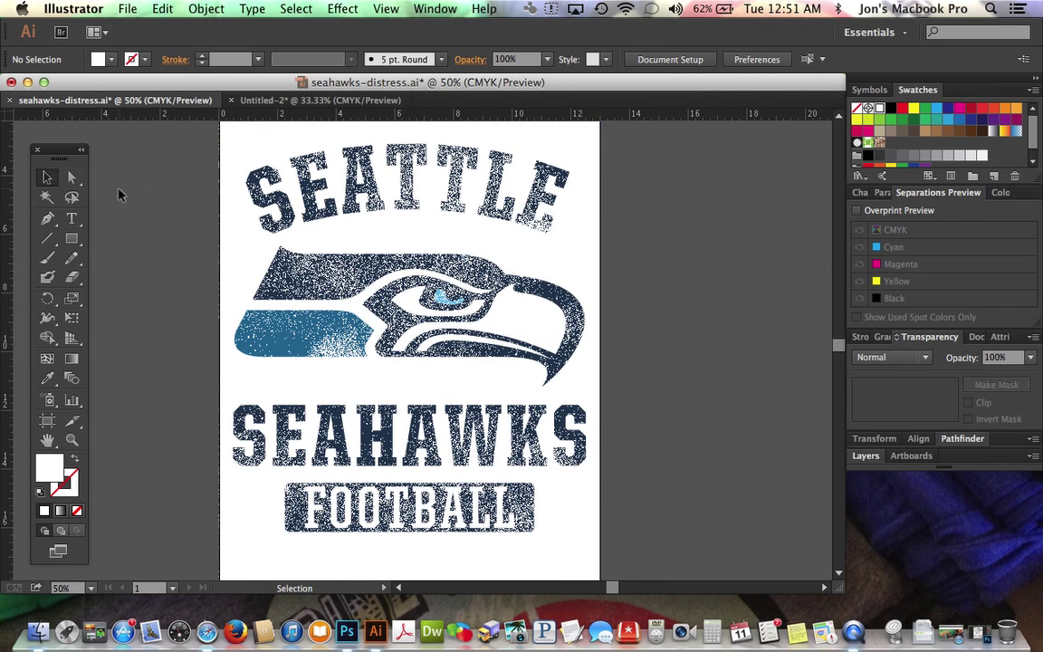
Step: Preview the distressed design in Safari through Save for Web, look over the whole page, and close everything without saving
click(130, 11)
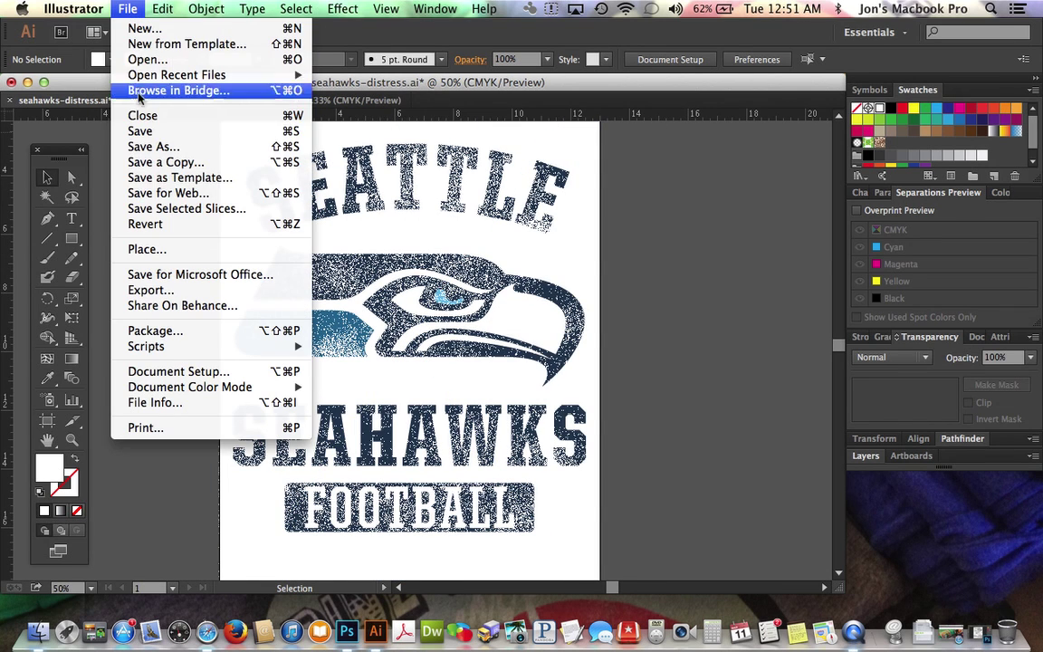
click(146, 193)
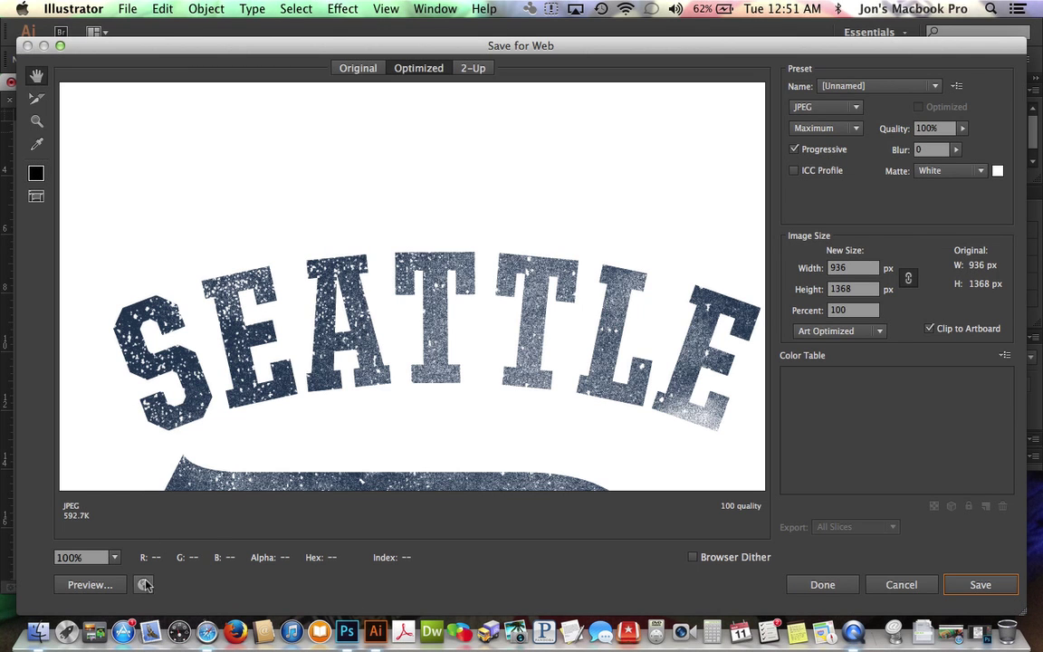
click(145, 584)
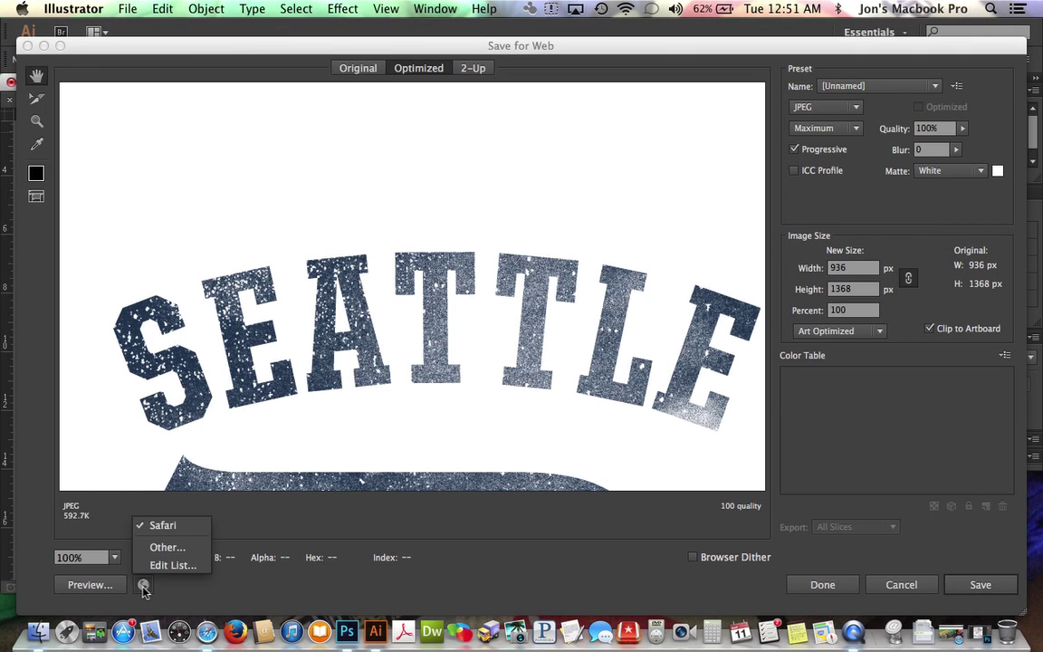
click(175, 530)
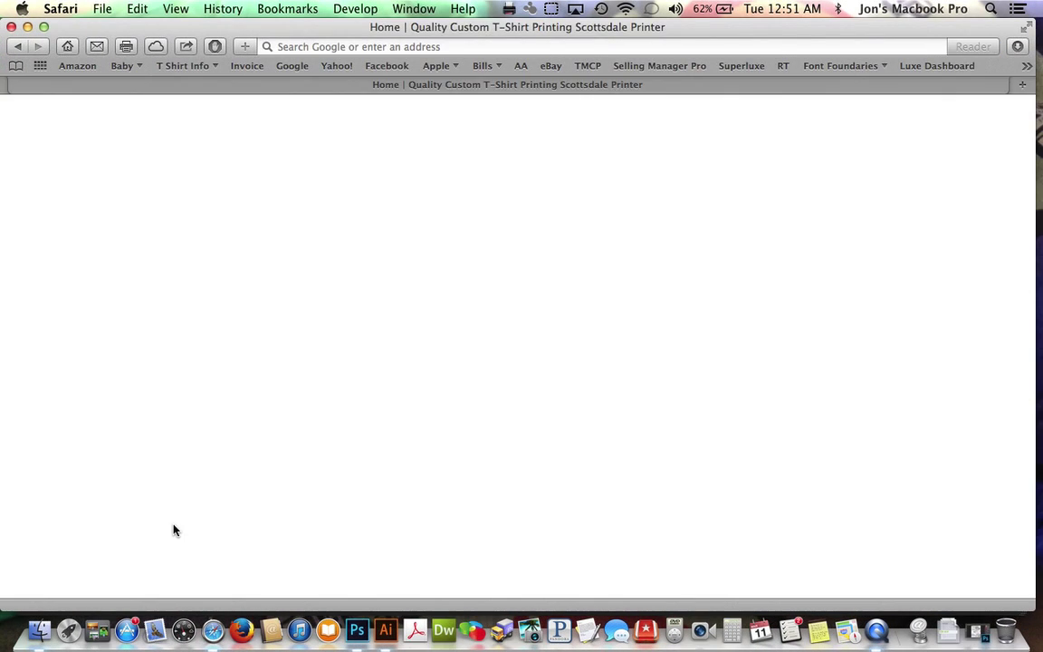
scroll(302, 391, down, 5)
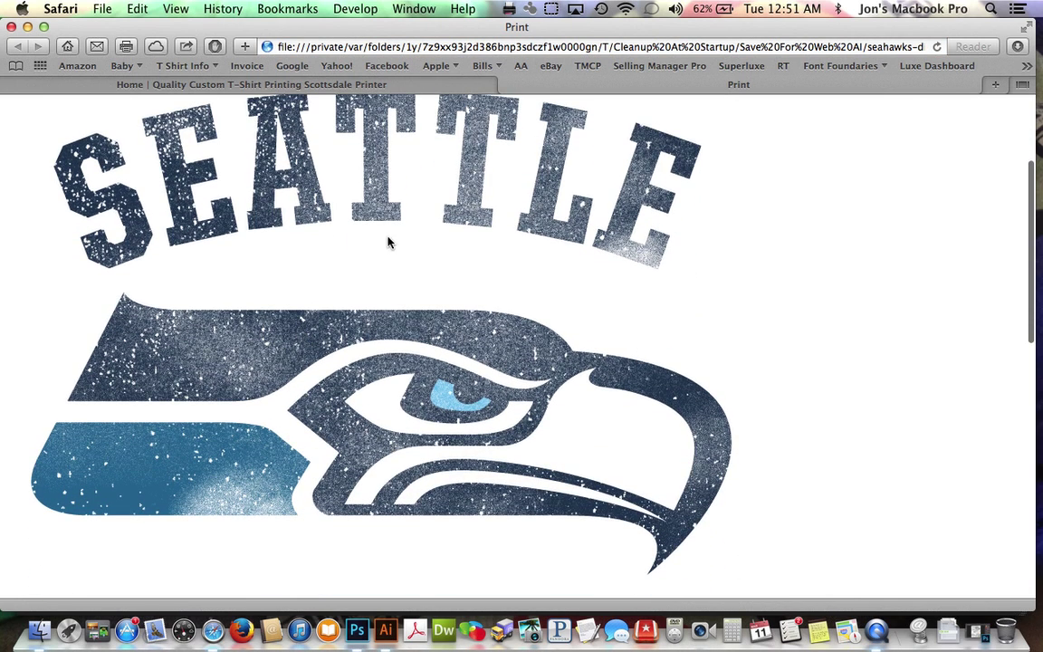
scroll(331, 332, down, 10)
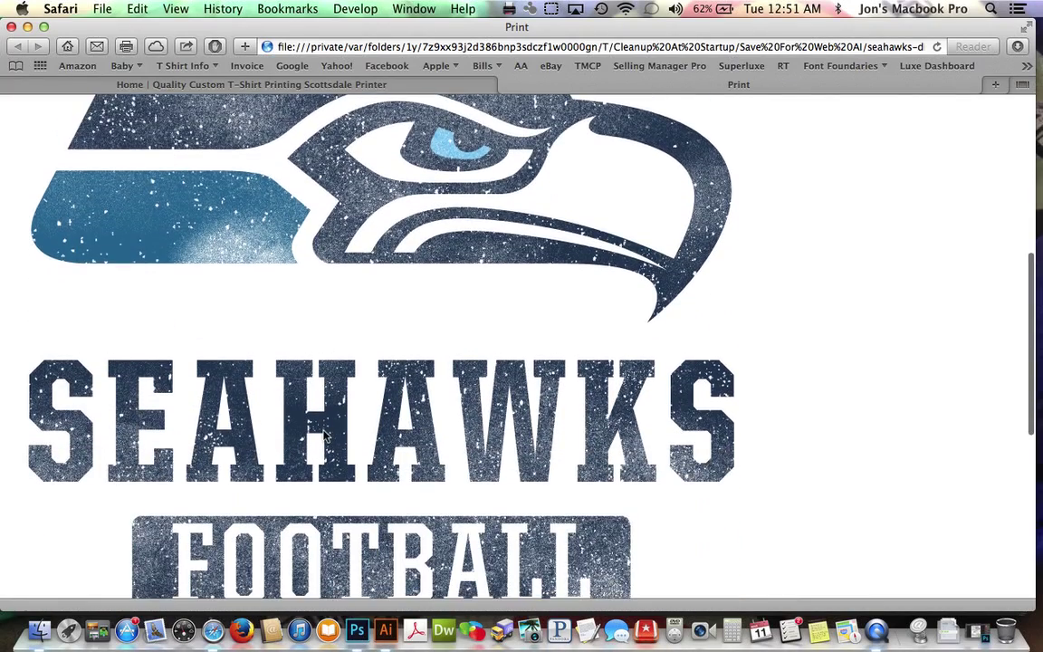
scroll(324, 436, up, 10)
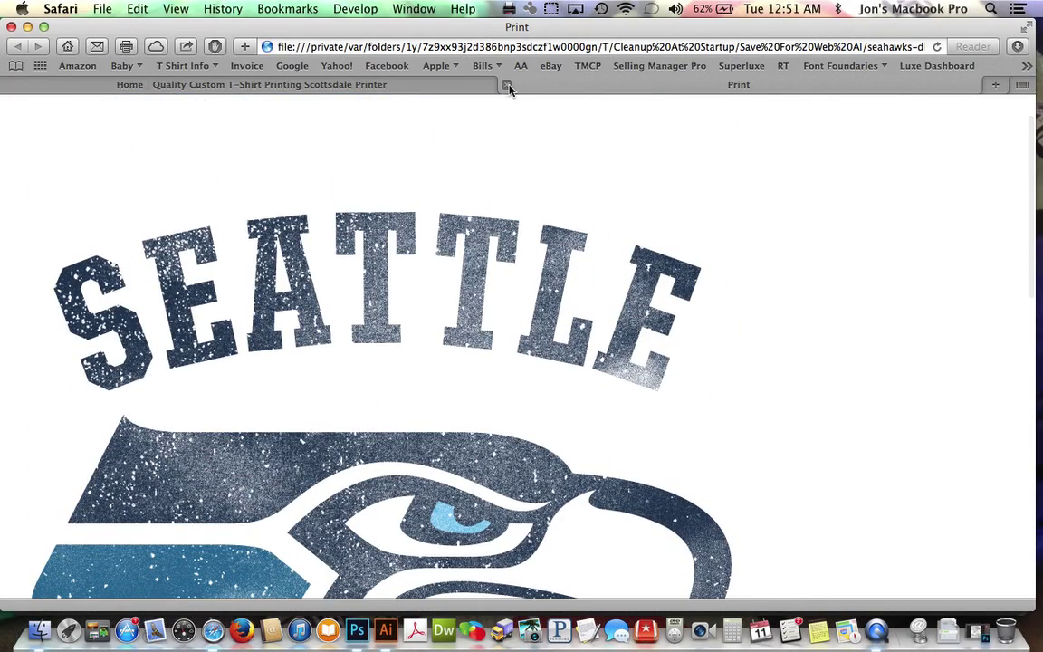
click(507, 85)
click(27, 26)
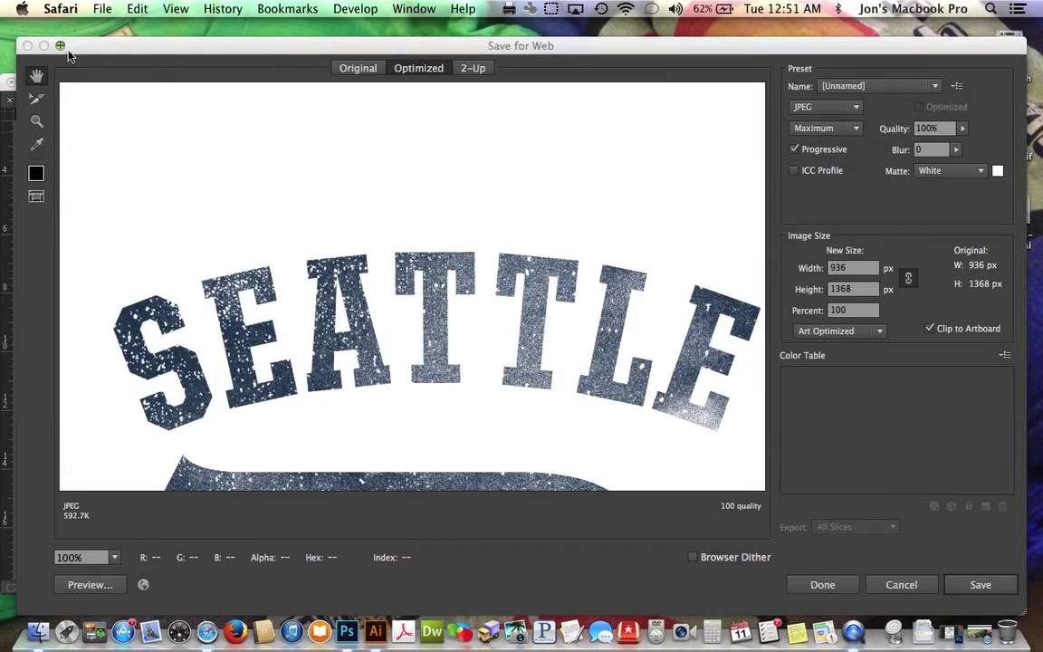
click(920, 585)
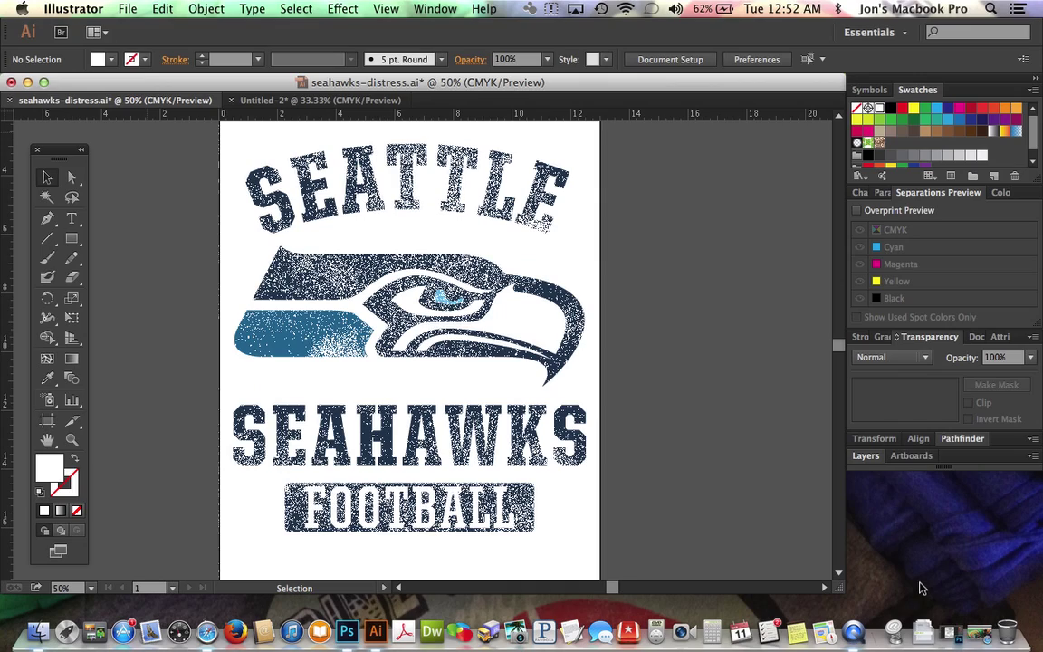
Step: Embed the linked distress.tif texture in the document and move it off the artwork to the right of the artboard
click(548, 237)
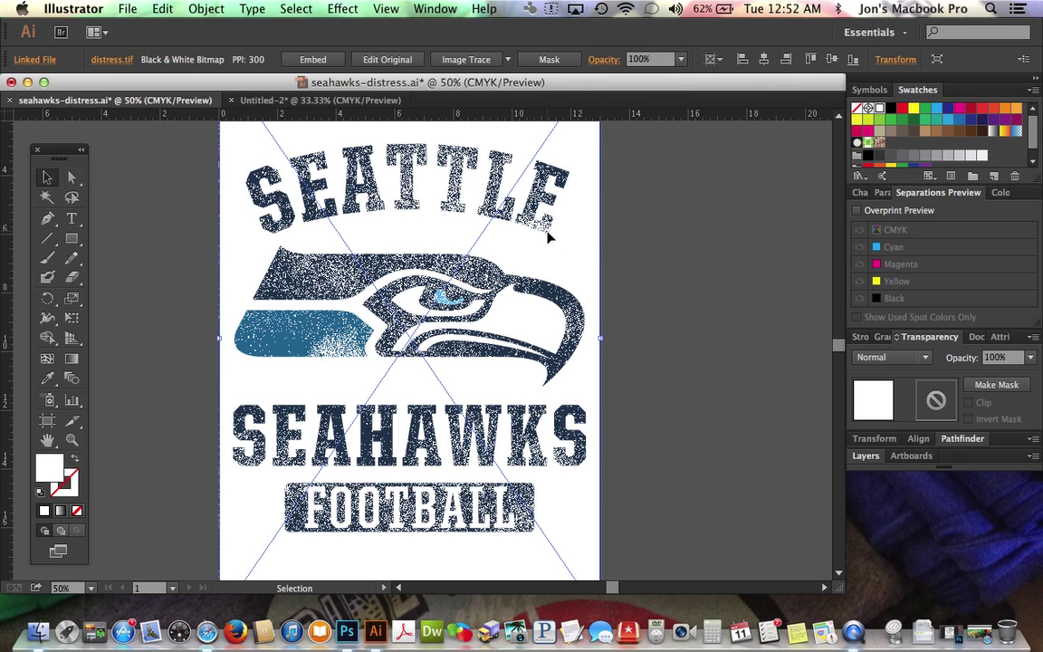
click(315, 61)
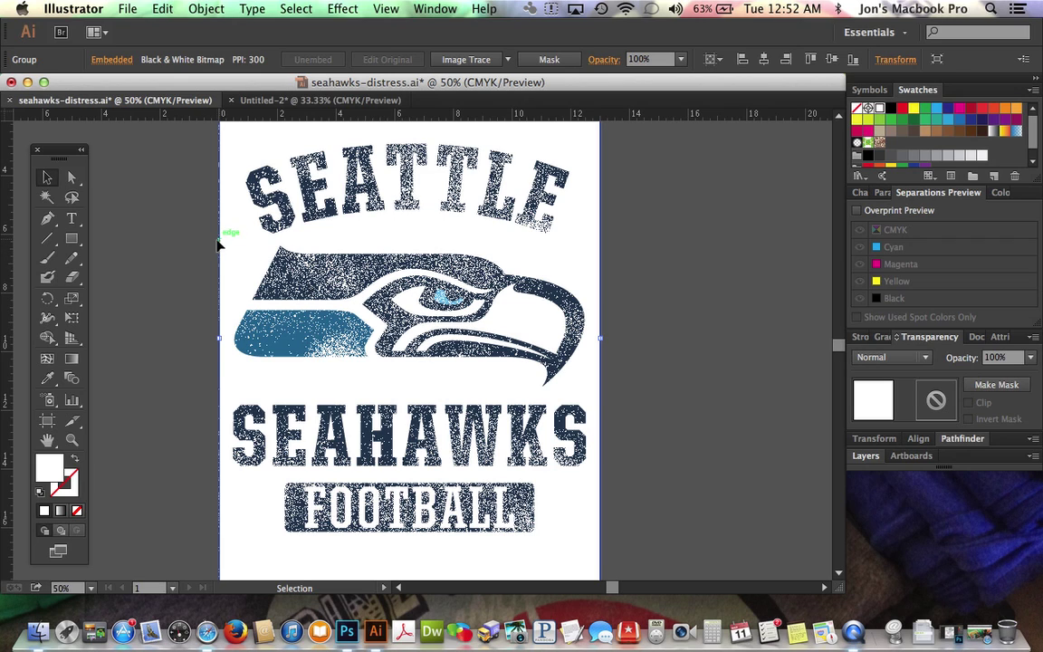
key(super+minus)
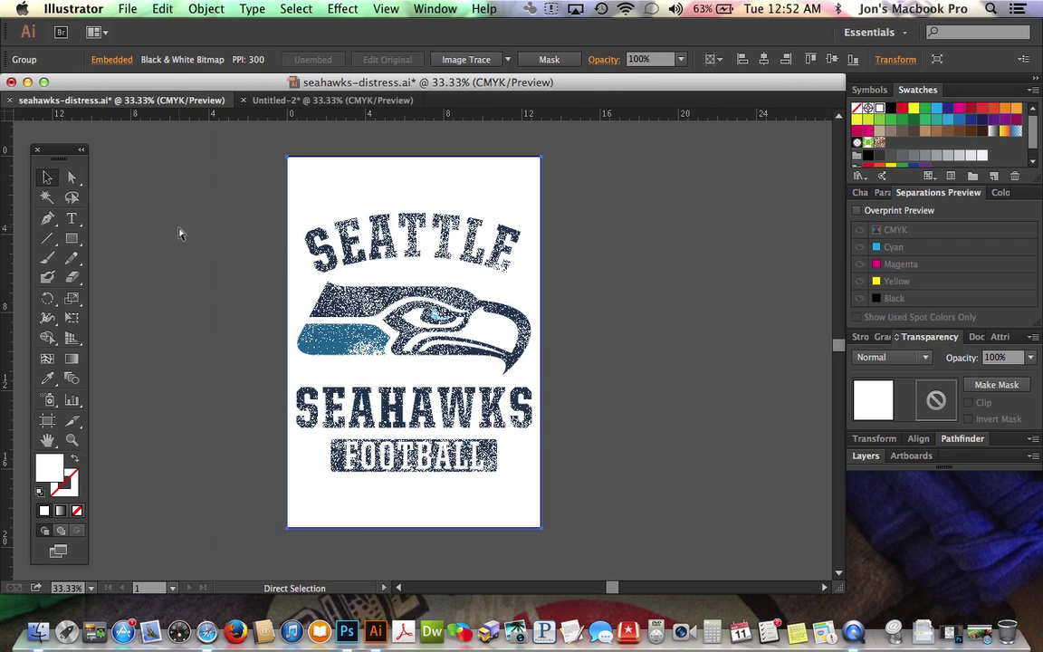
key(super+plus)
key(super+plus)
key(super+minus)
key(super+minus)
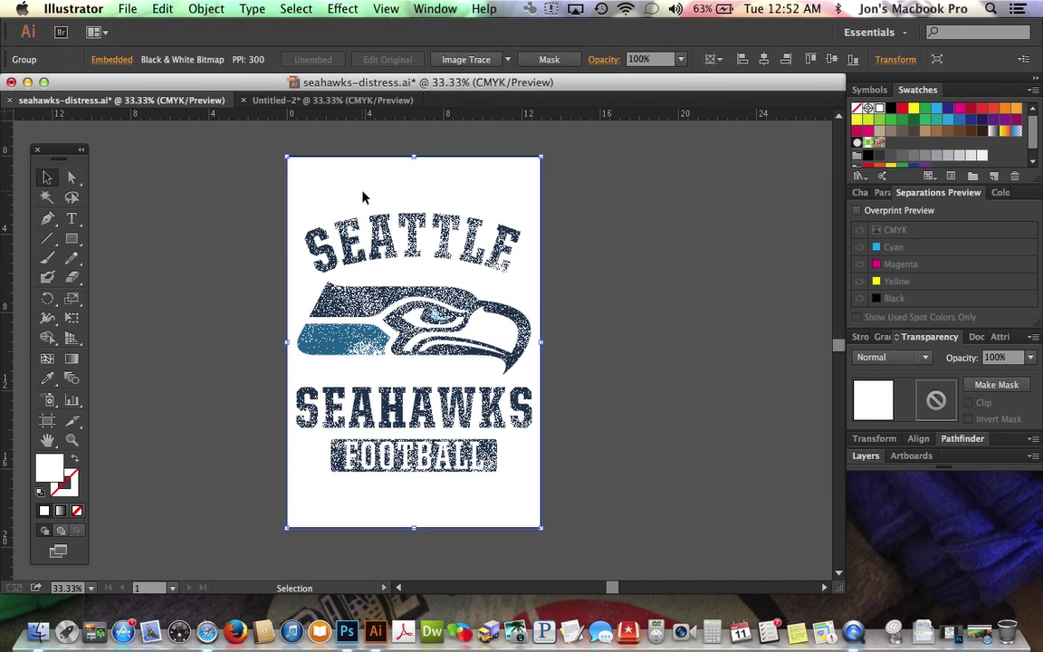
drag(366, 197, 645, 223)
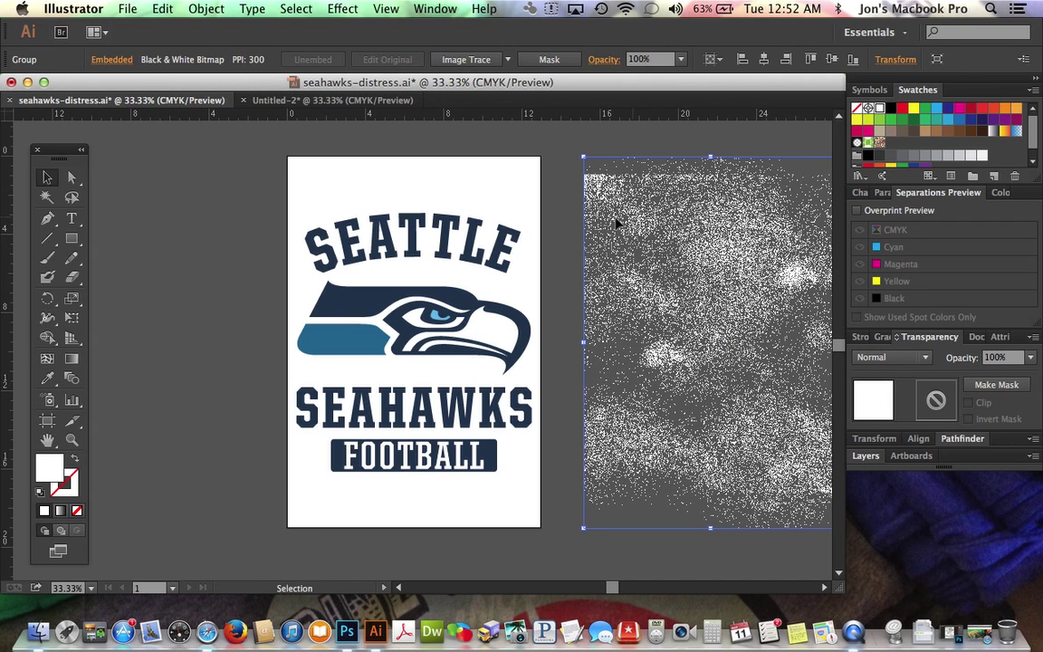
Step: Replace the blue Seahawks artwork with a copy of the green version from Untitled-2, centered on the artboard
drag(276, 164, 473, 491)
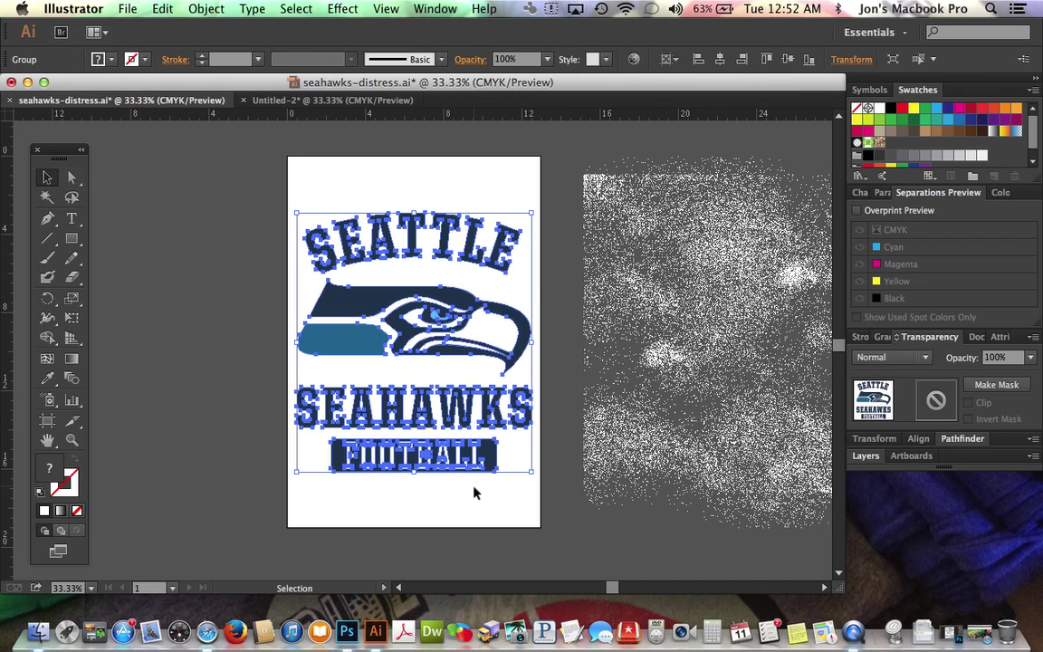
key(Delete)
click(371, 103)
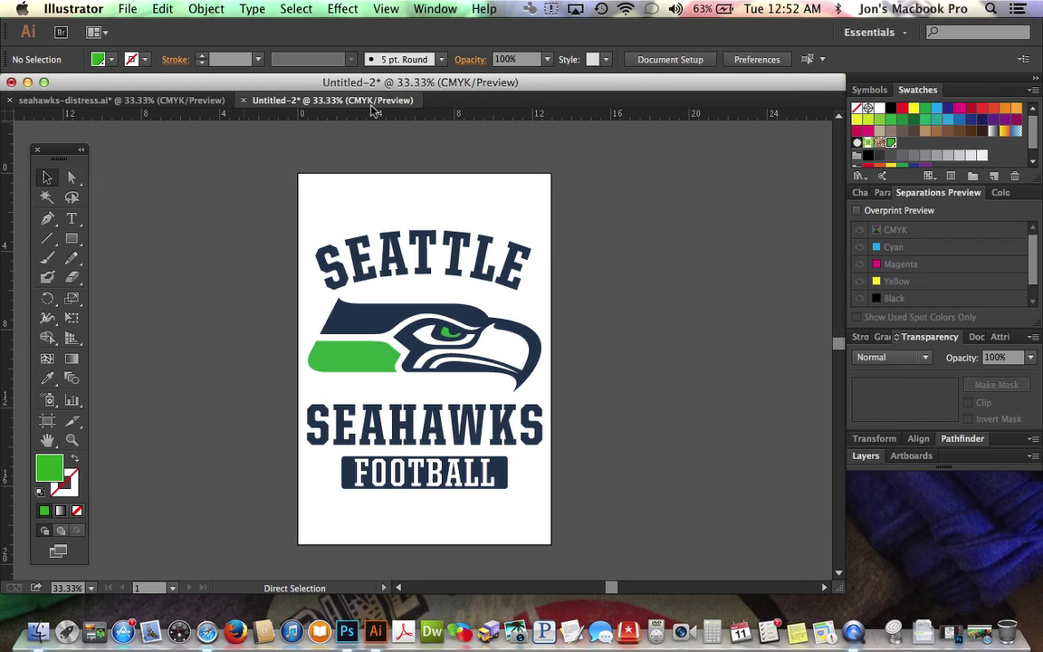
key(super+a)
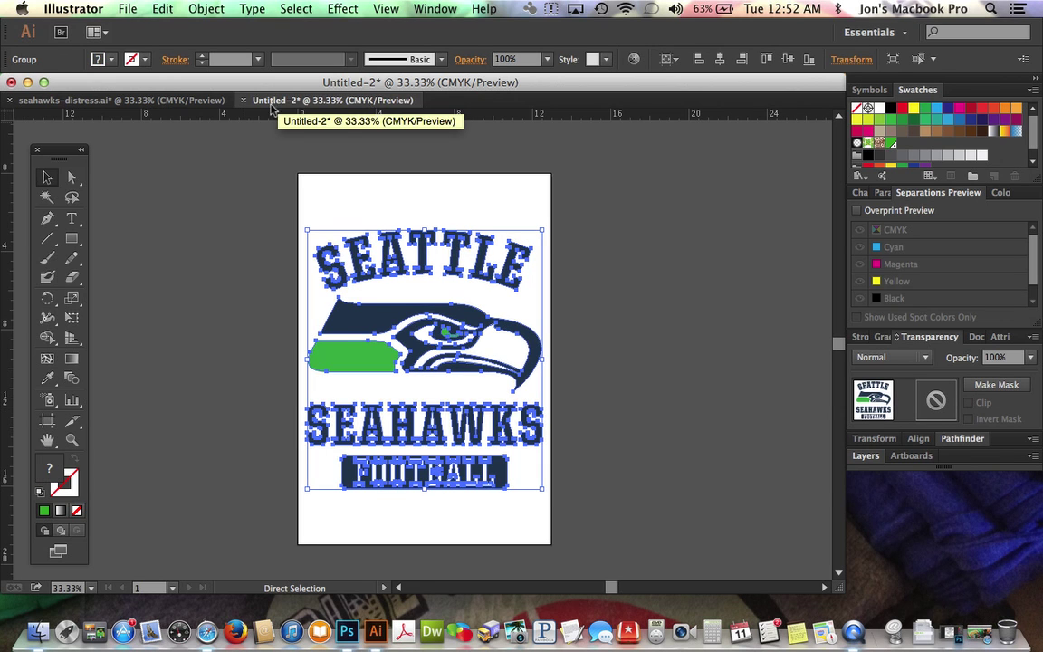
click(170, 98)
key(super+v)
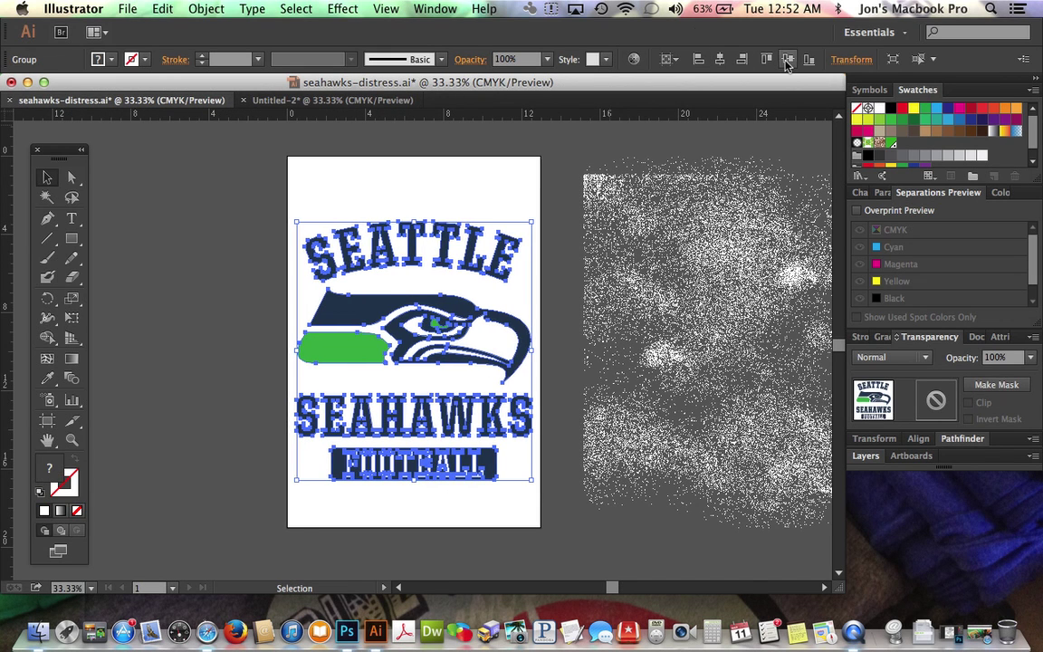
click(724, 59)
Step: Center the white distress texture on the artboard in front of the green artwork and deselect it
click(675, 238)
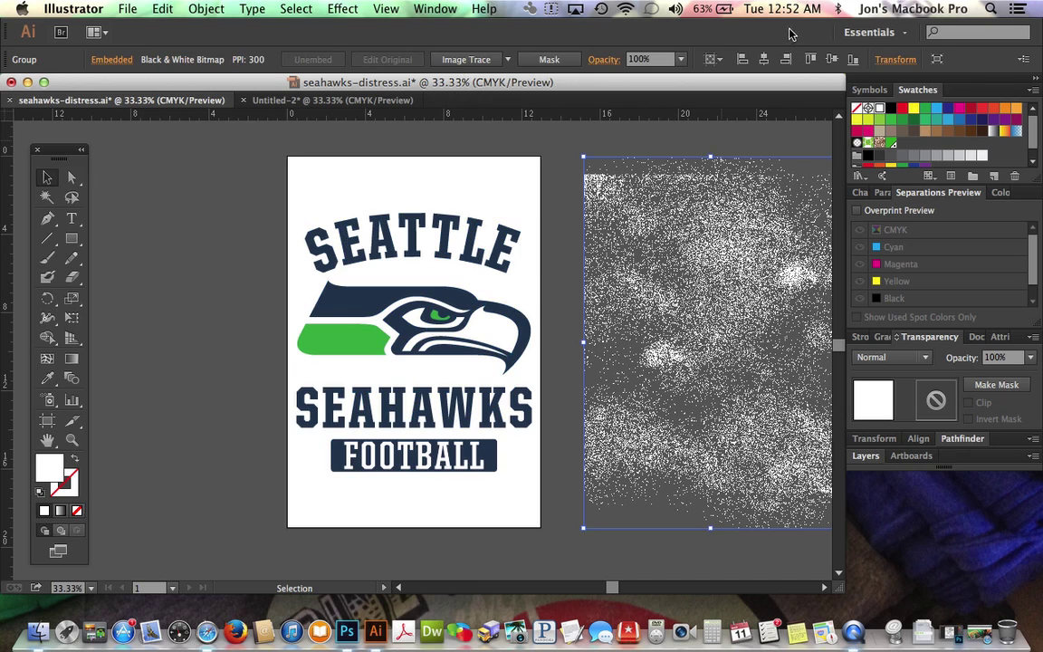
click(742, 59)
key(super+shift+bracketright)
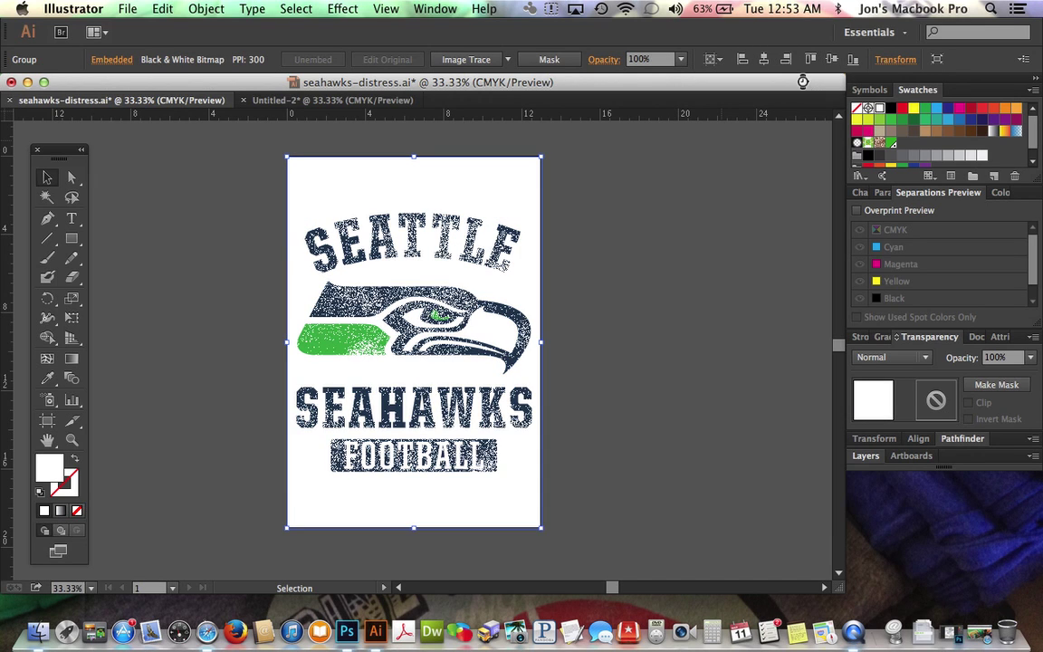
key(super+shift+a)
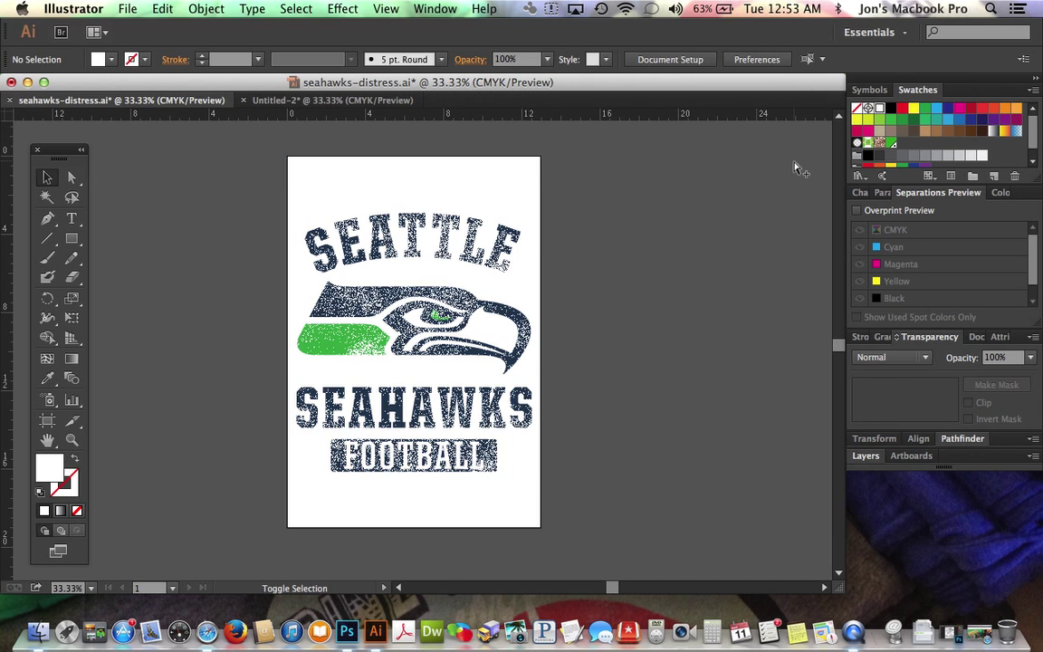
Step: Inspect the distressed green design in the Save for Web preview, panning across the logo, and cancel the export
key(super+alt+shift+s)
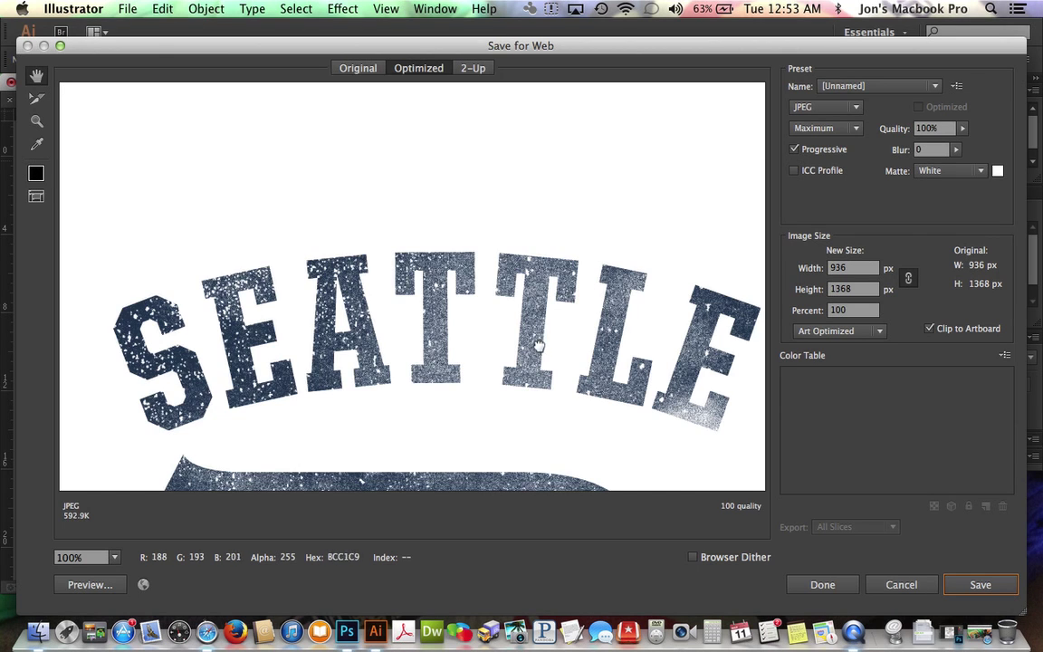
drag(539, 347, 382, 58)
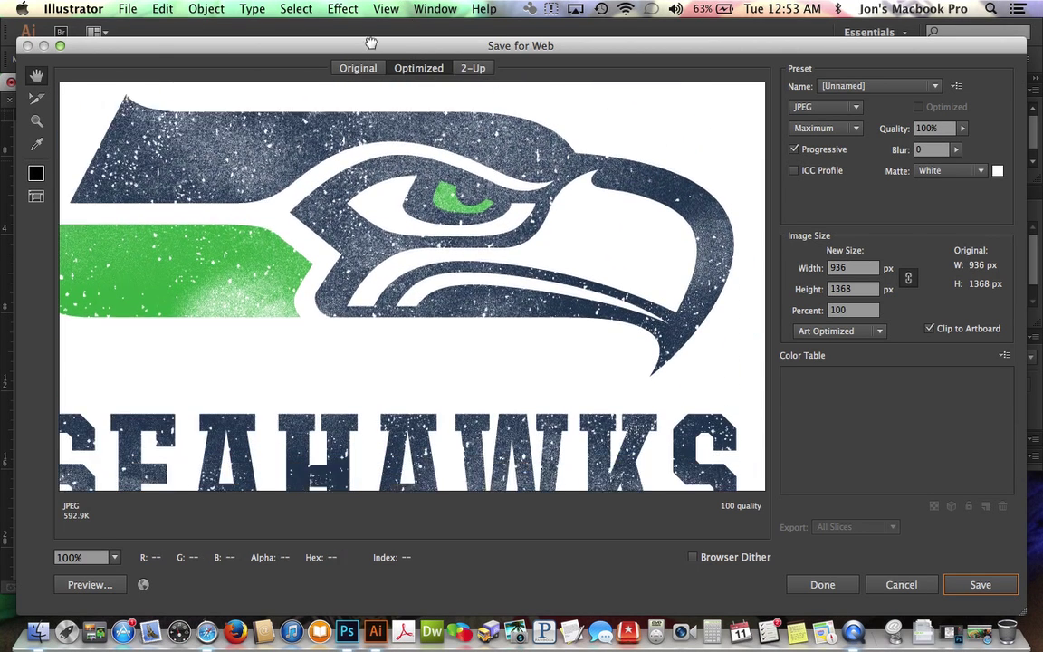
drag(379, 241, 566, 295)
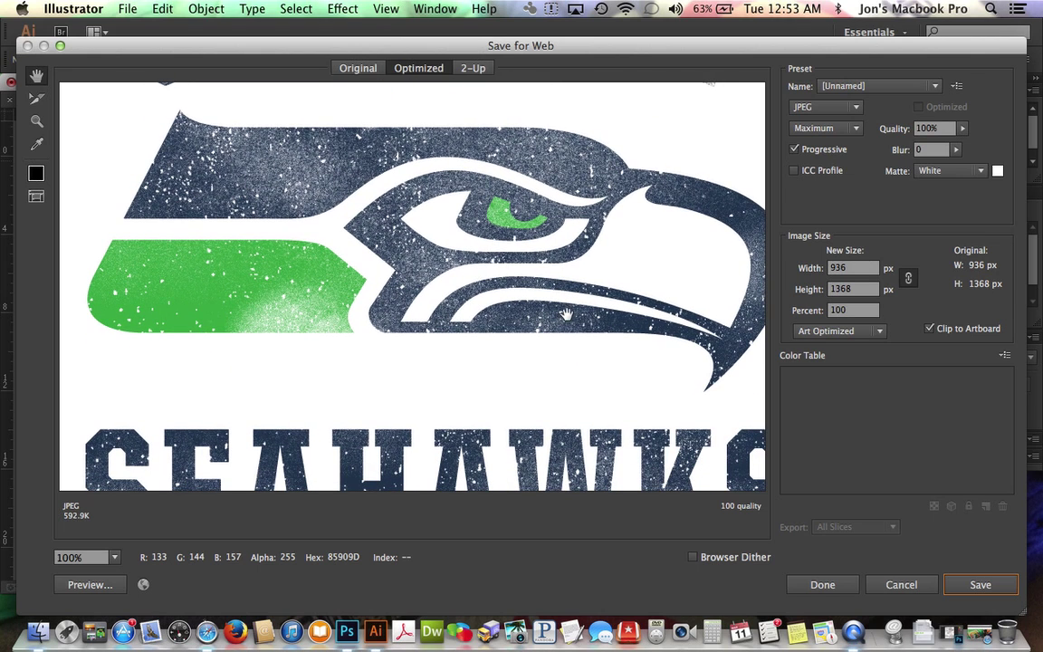
click(899, 583)
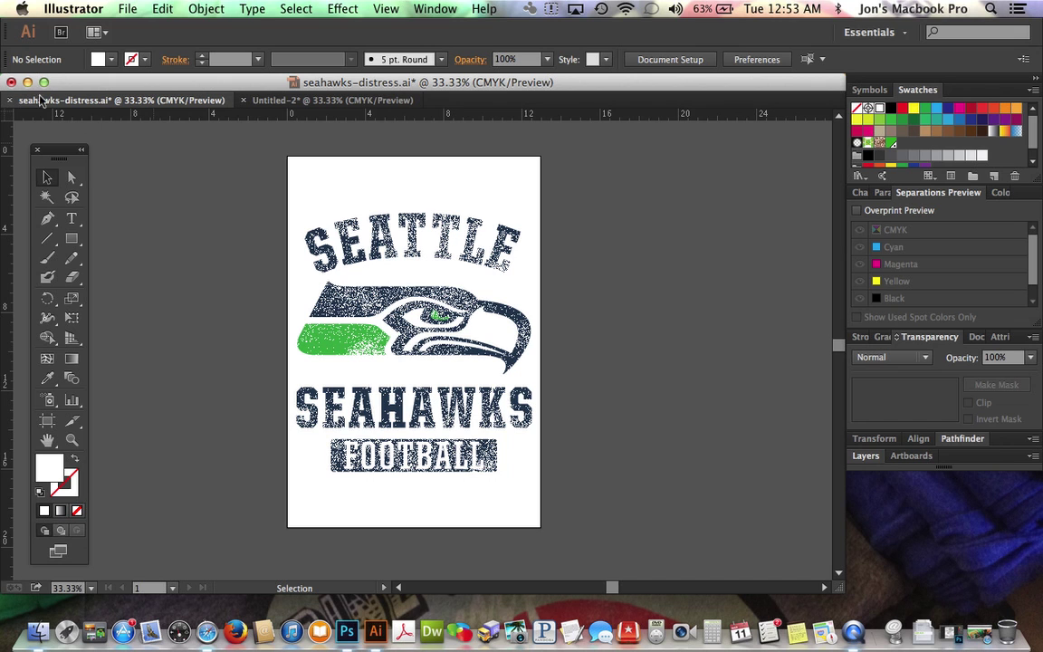
Step: Select the embedded distress texture covering the green Seahawks artwork
click(398, 190)
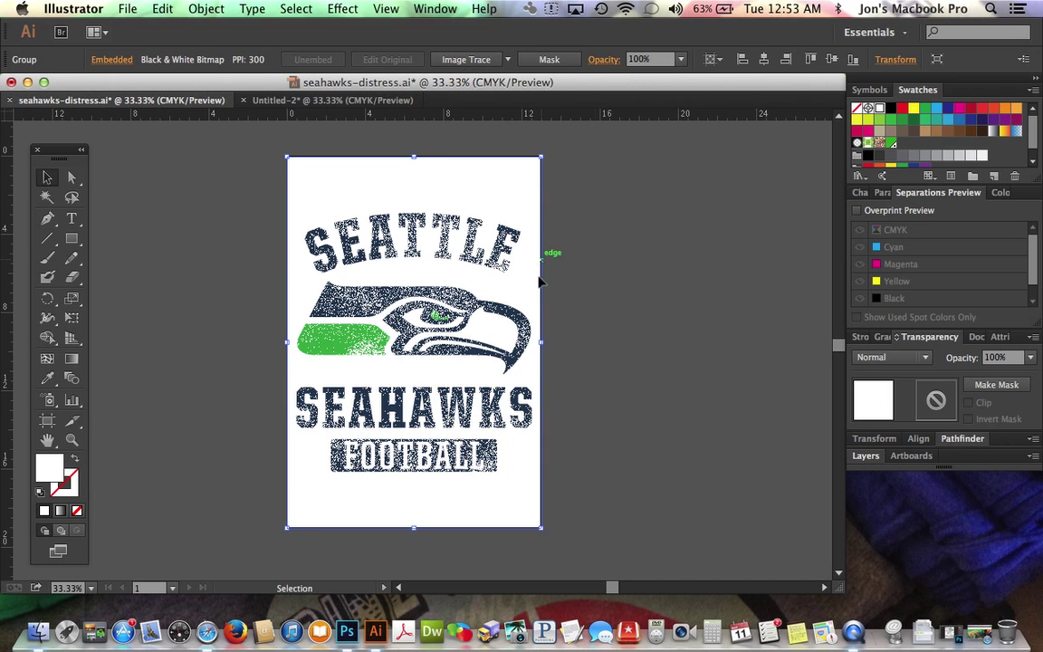